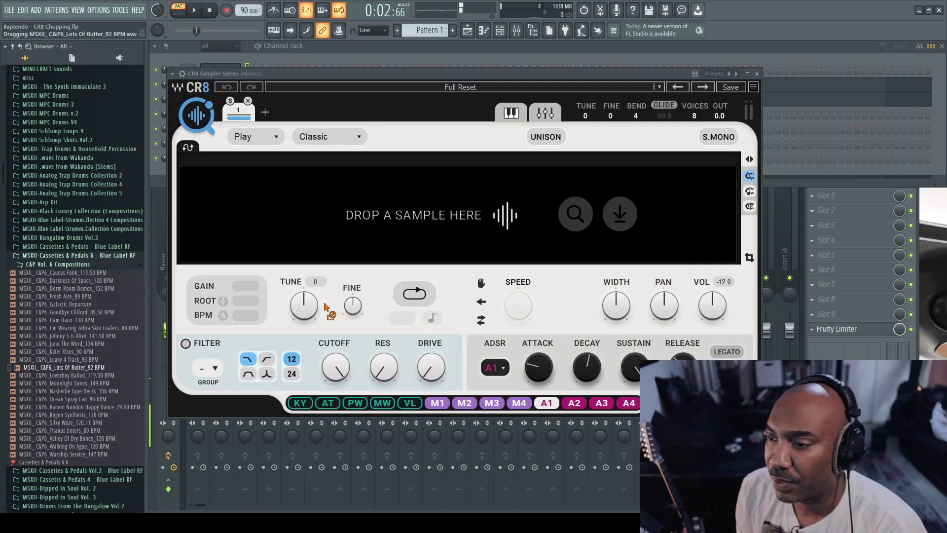
Drop the 'MSXII_CP6_Lots Of Butter_92 BPM' loop onto CR8's first tab
left_click_drag(353, 217, 353, 218)
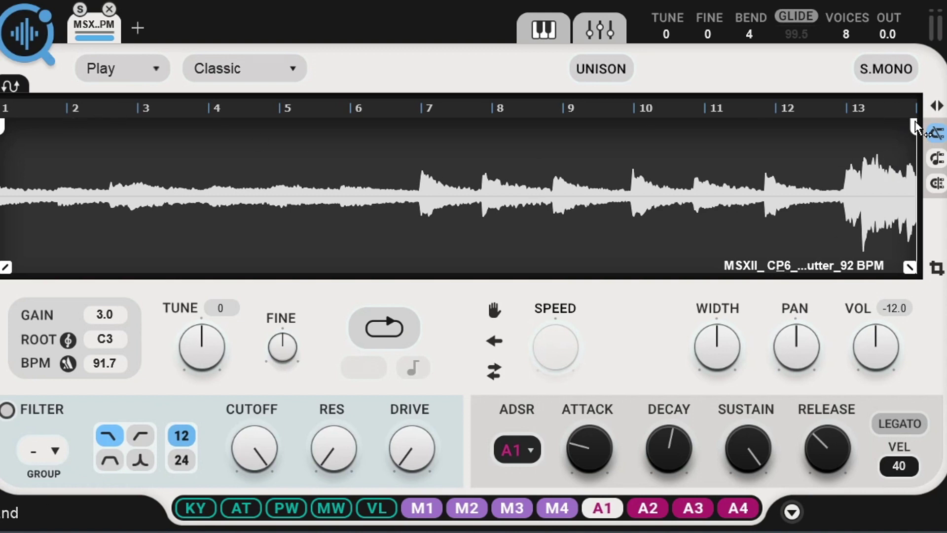
Move the sample end marker to just before bar 13 and switch looping on
mouse_move(915, 127)
left_mouse_down()
mouse_move(841, 129)
mouse_move(914, 131)
left_mouse_up()
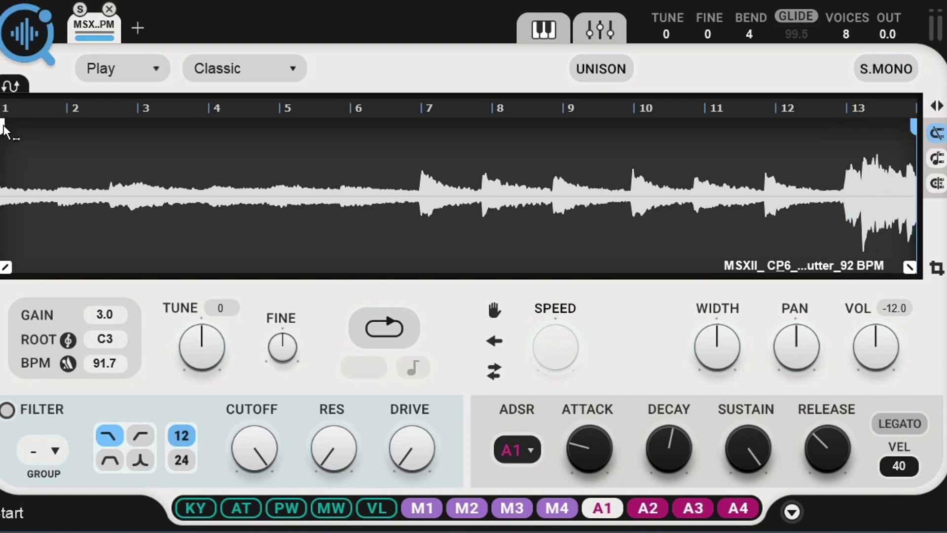
mouse_move(3, 126)
left_mouse_down()
mouse_move(422, 106)
mouse_move(0, 126)
left_mouse_up()
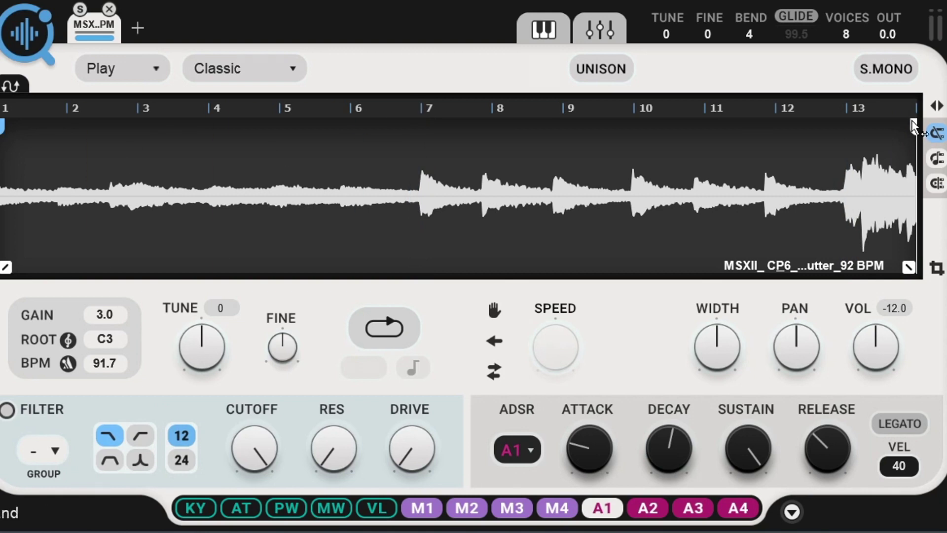
mouse_move(915, 129)
left_mouse_down()
mouse_move(795, 130)
mouse_move(914, 130)
left_mouse_up()
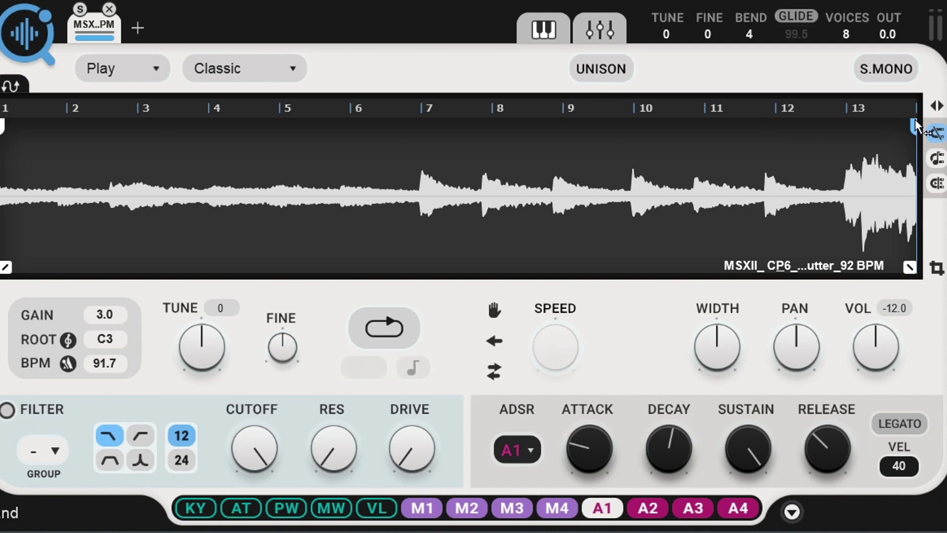
mouse_move(915, 123)
left_mouse_down()
mouse_move(853, 129)
mouse_move(827, 144)
left_mouse_up()
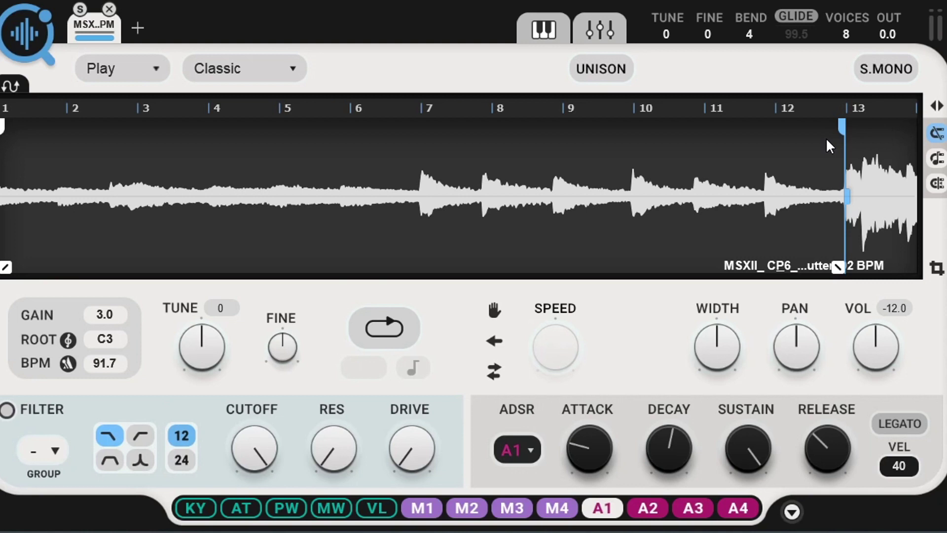
left_click(384, 328)
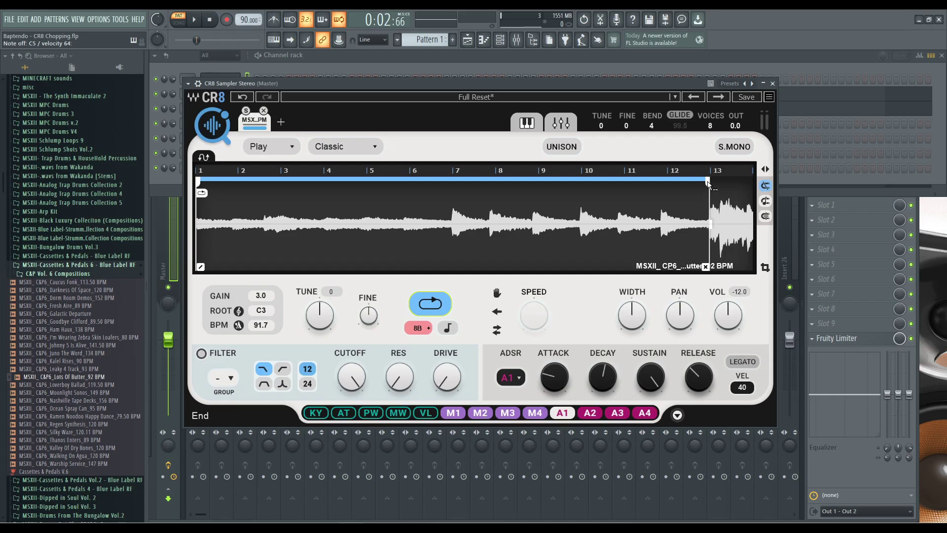
Crop the sample to its loop, audition it, and stretch the loop across the whole waveform
left_click_drag(708, 185, 706, 185)
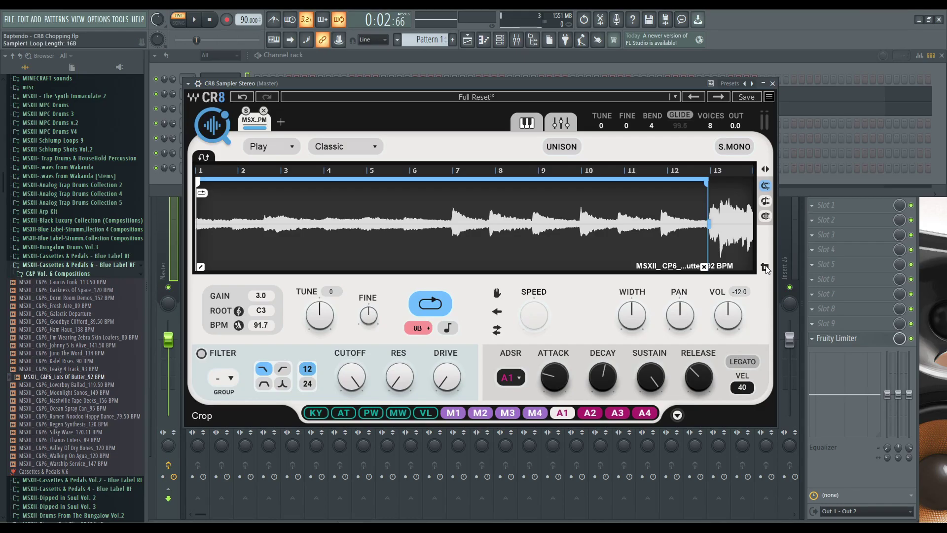
left_click(907, 231)
key("z")
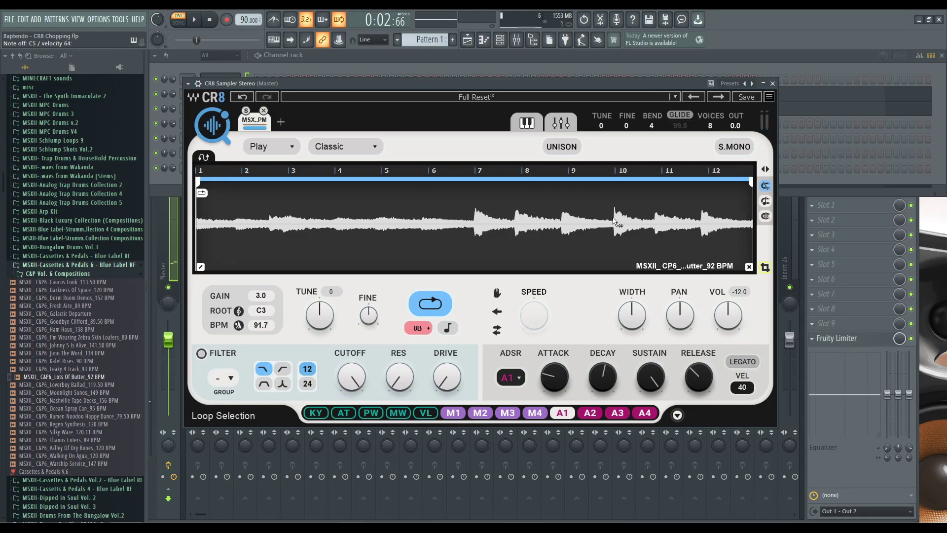
left_click_drag(210, 189, 733, 171)
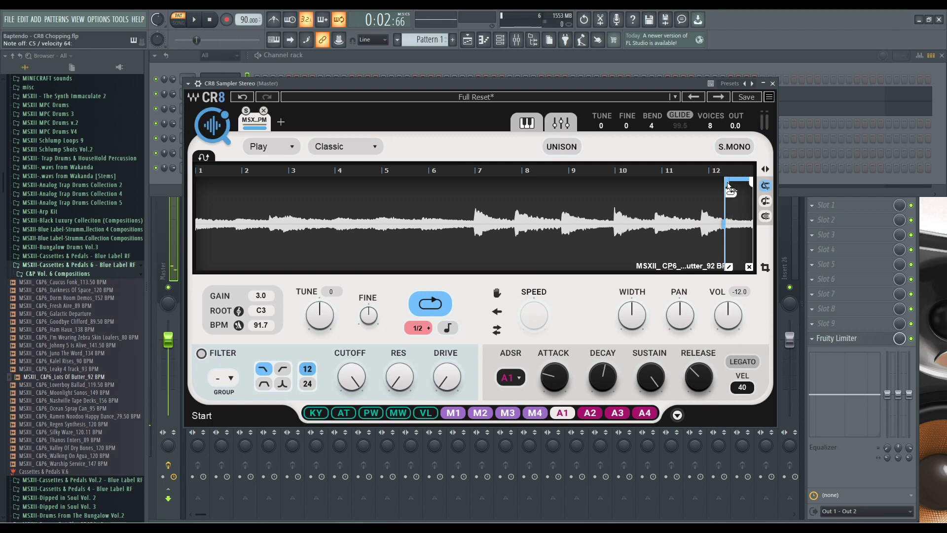
left_click_drag(730, 187, 198, 181)
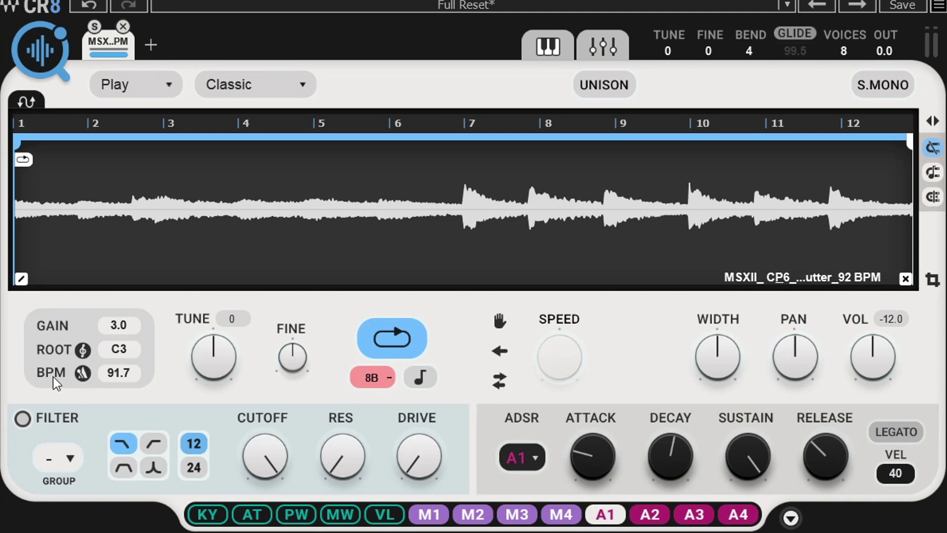
Snap the tempo to 92.1 BPM, enable a high-pass filter and pull its cutoff down to 265
left_click(80, 374)
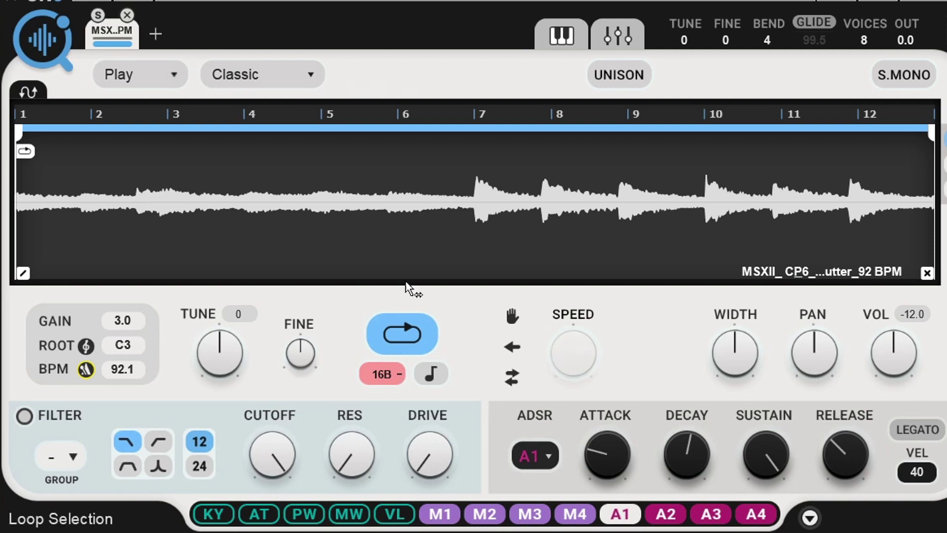
left_click(159, 443)
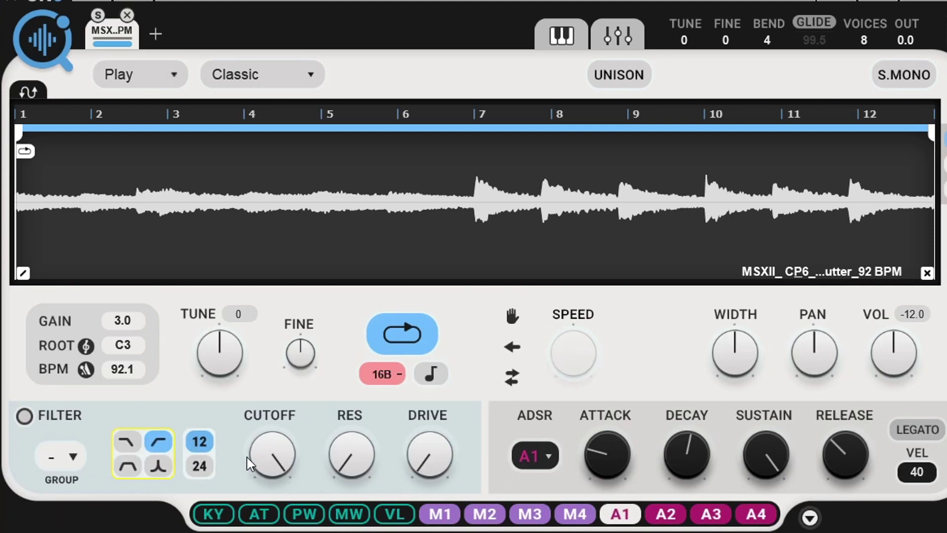
left_click(269, 464)
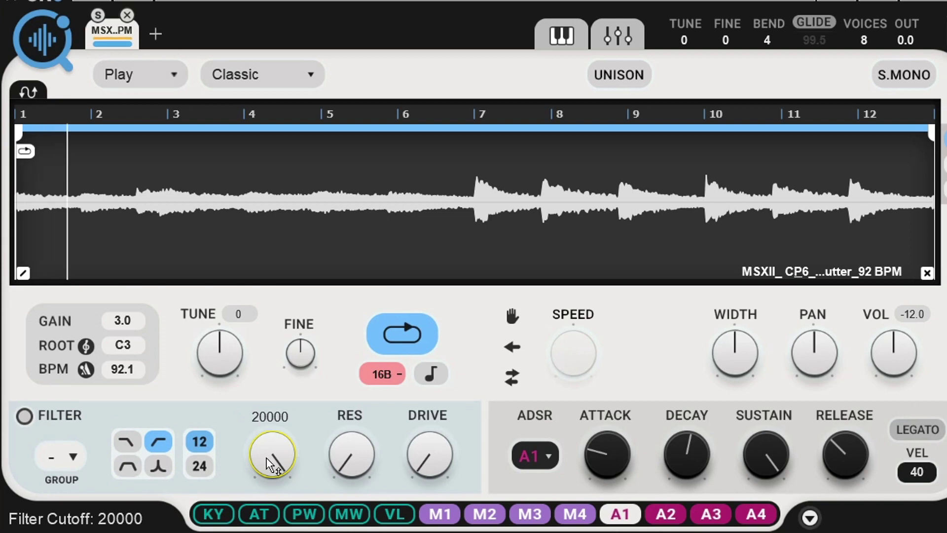
left_click(25, 415)
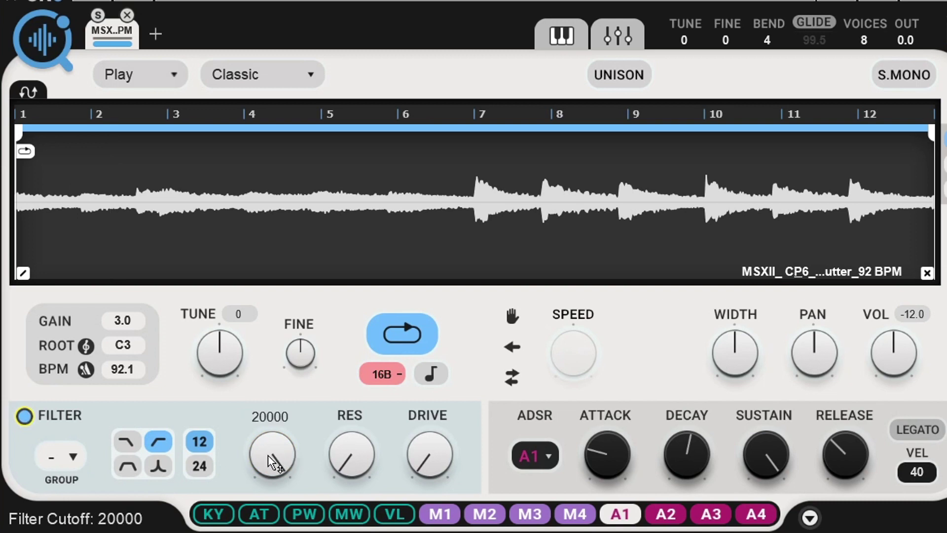
left_click_drag(271, 461, 270, 532)
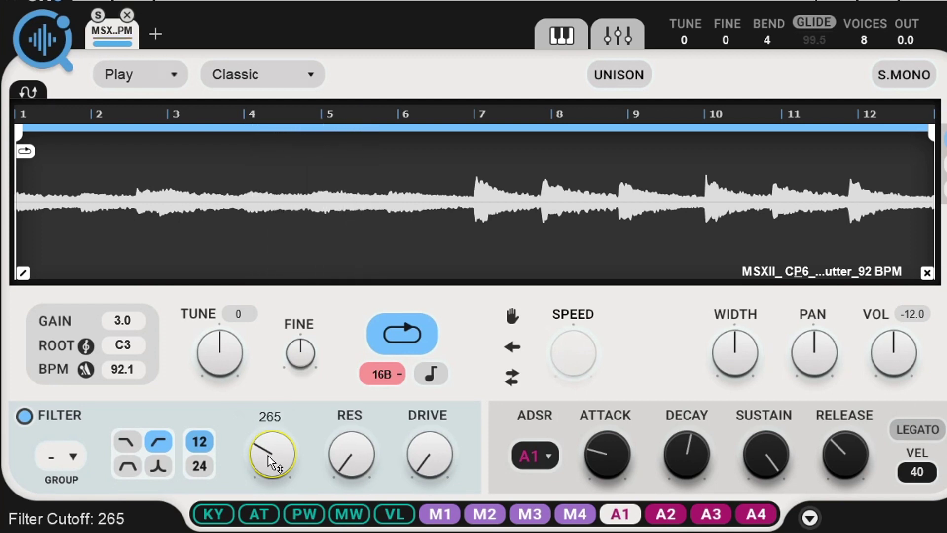
Try the Beats and Harmonic playback schemes, then settle on Melodic
left_click(311, 75)
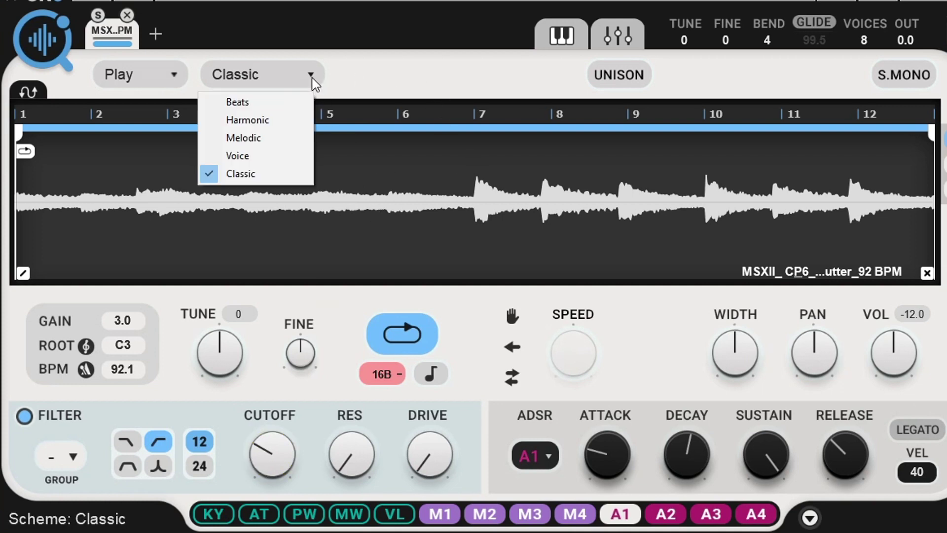
left_click(242, 106)
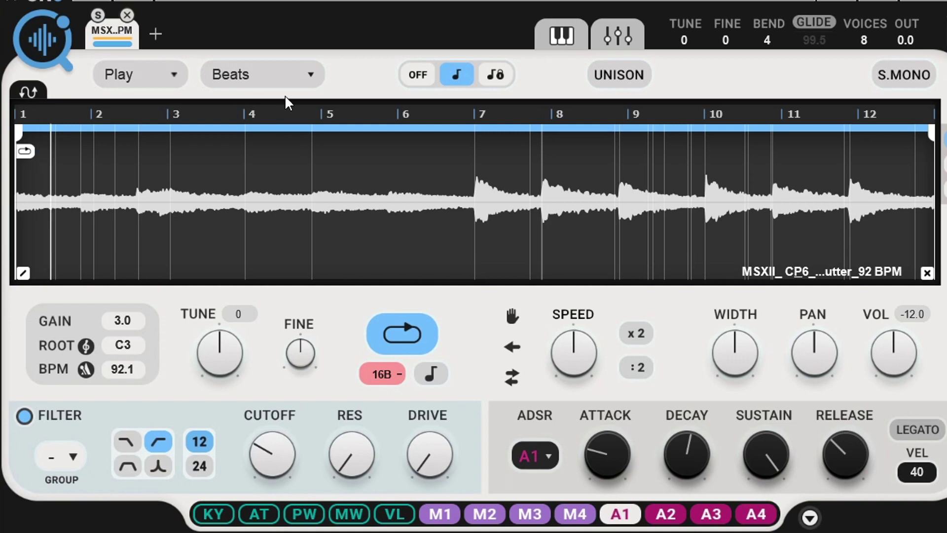
left_click(306, 77)
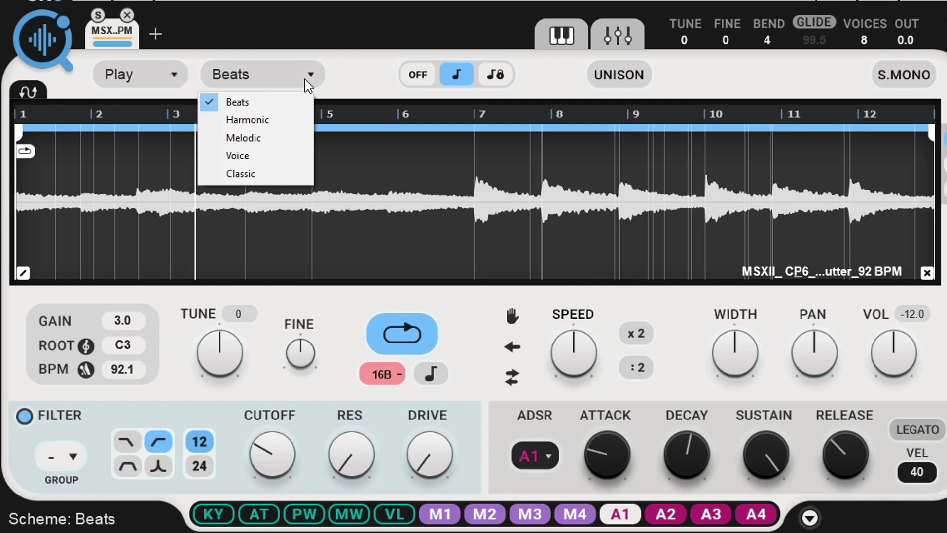
left_click(268, 123)
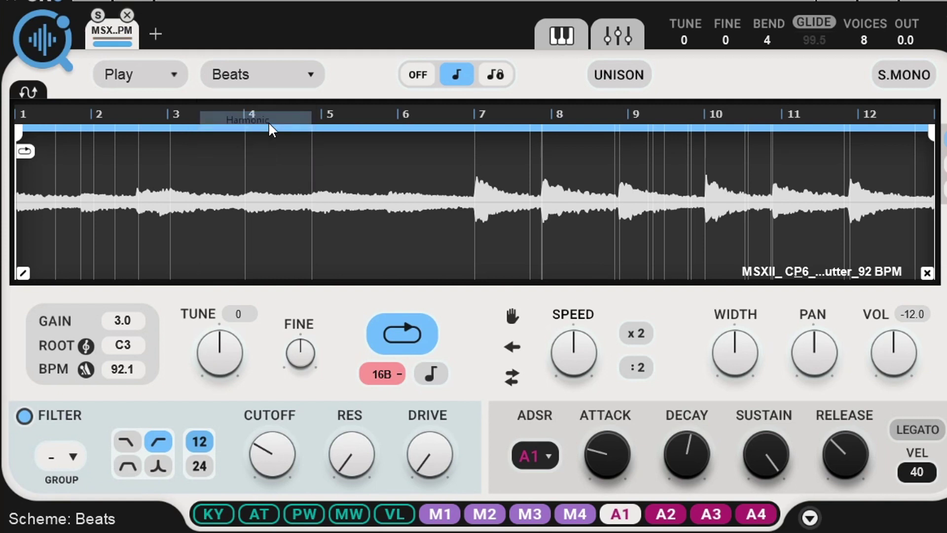
left_click(308, 77)
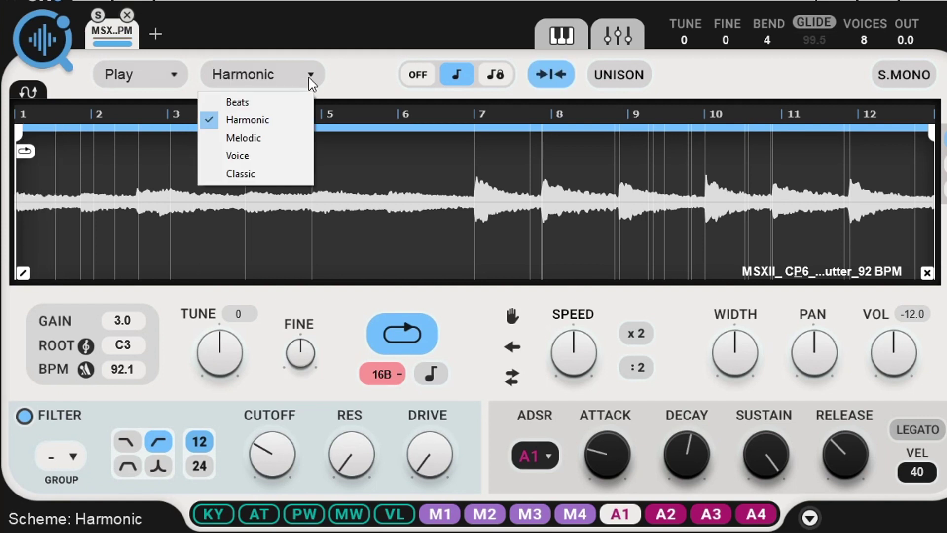
left_click(268, 137)
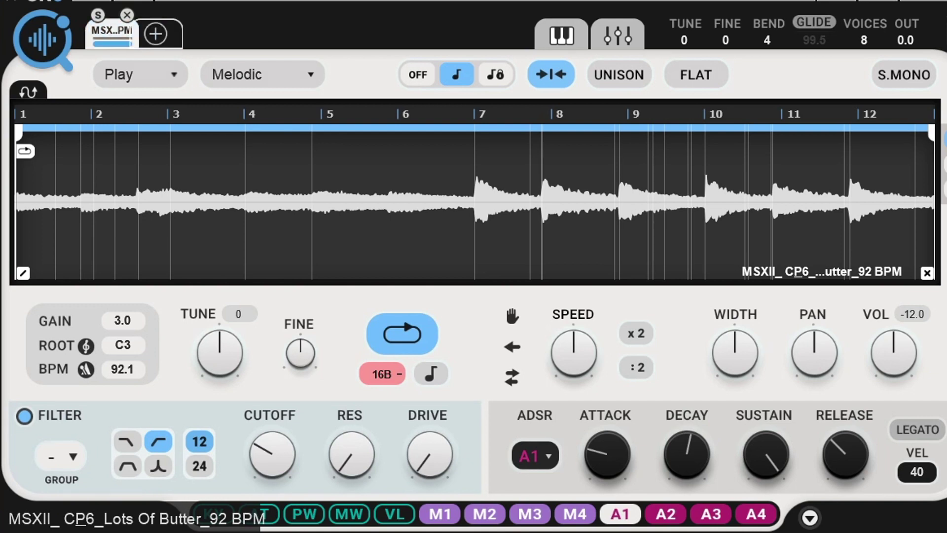
Create tabs two through seven, each a copy of the filtered Melodic loop
left_click(157, 32)
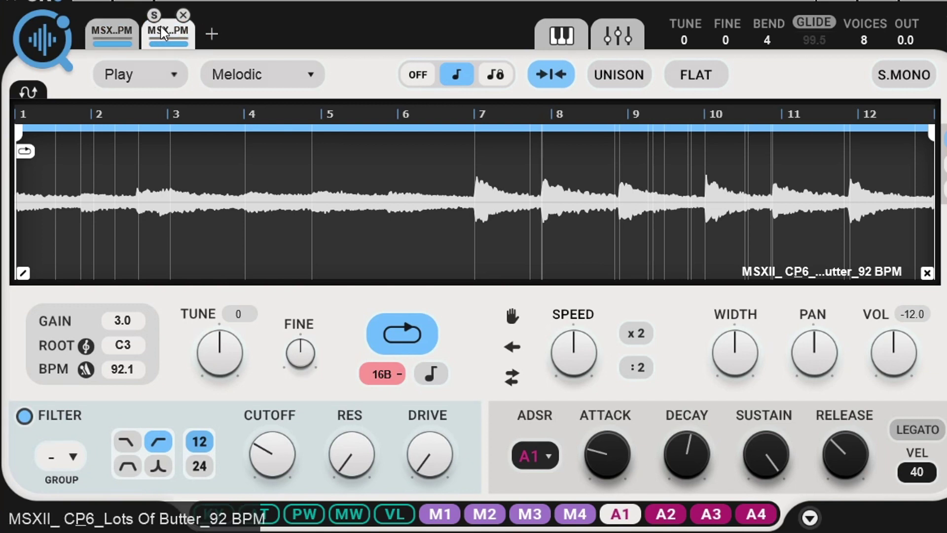
left_click(211, 33)
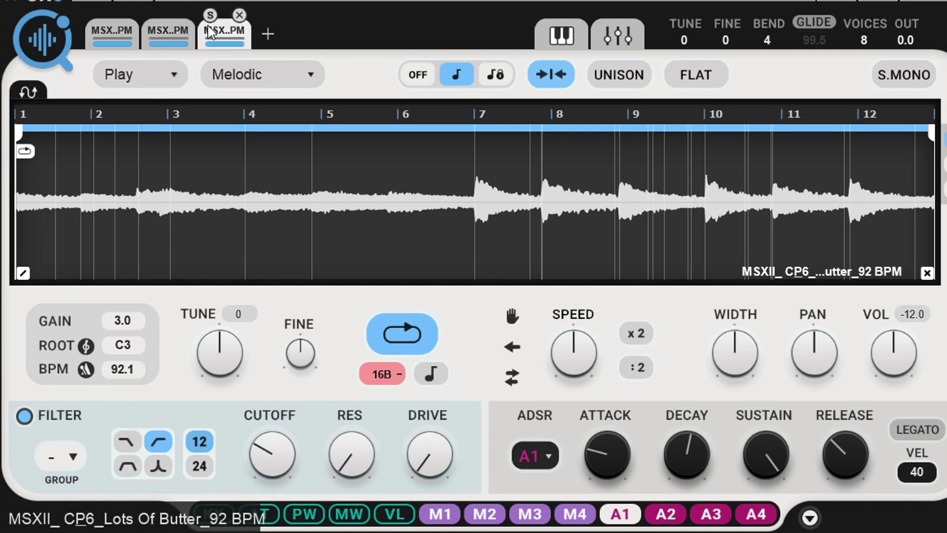
left_click(267, 33)
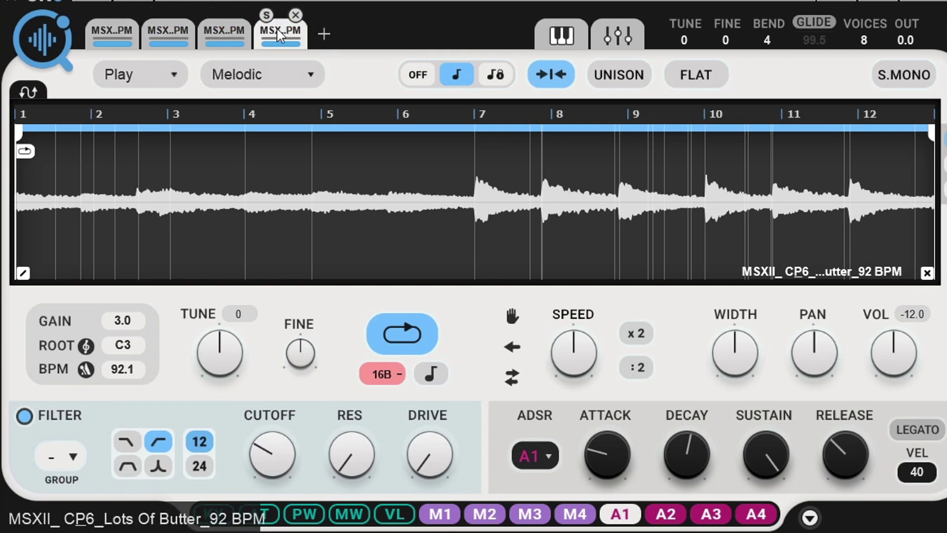
left_click(323, 34)
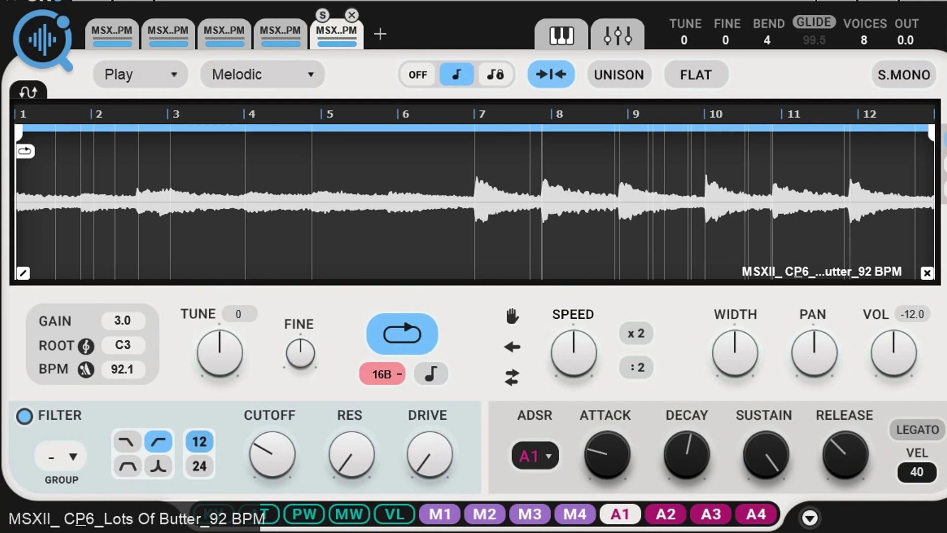
left_click(379, 34)
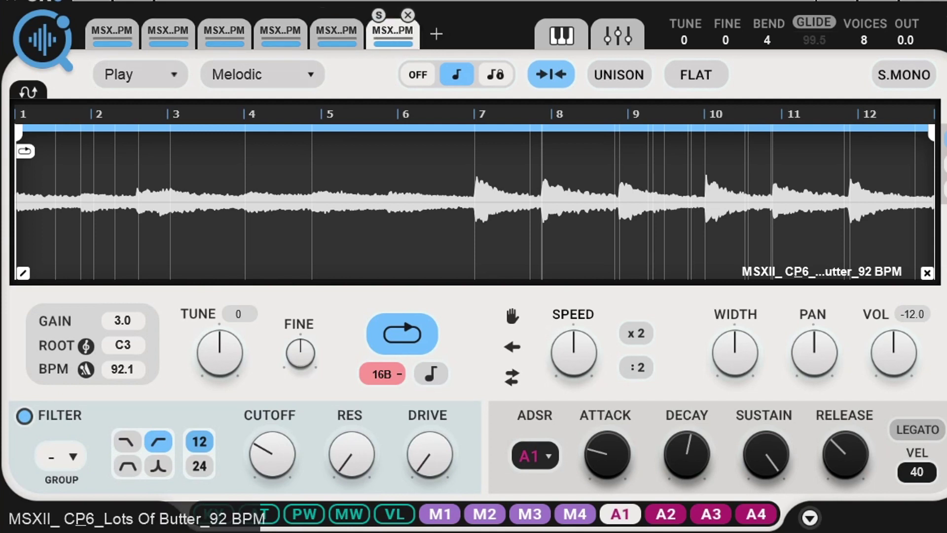
left_click(436, 33)
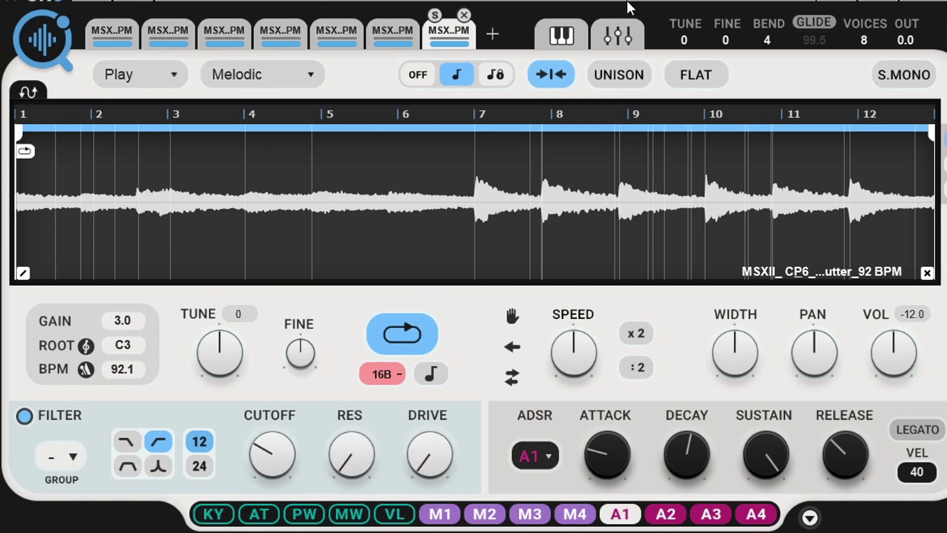
In the keyboard zones view, narrow the first three zones to single keys starting at C2
left_click(561, 36)
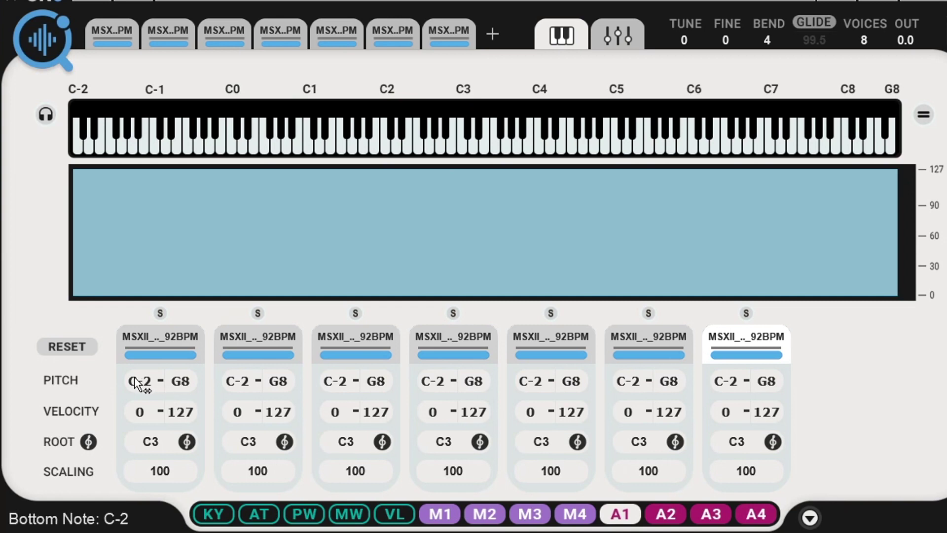
mouse_move(138, 384)
left_mouse_down()
mouse_move(139, 322)
mouse_move(138, 329)
left_mouse_up()
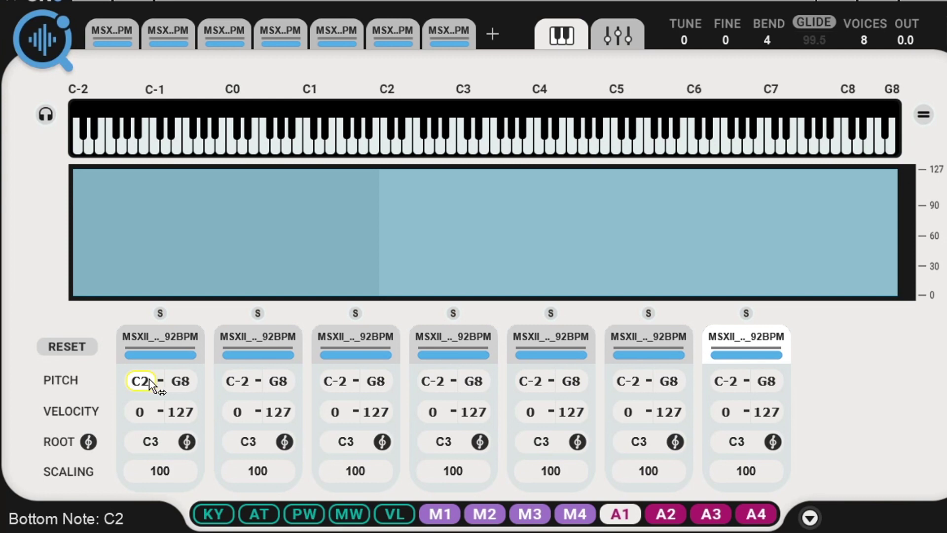
left_click_drag(185, 389, 185, 444)
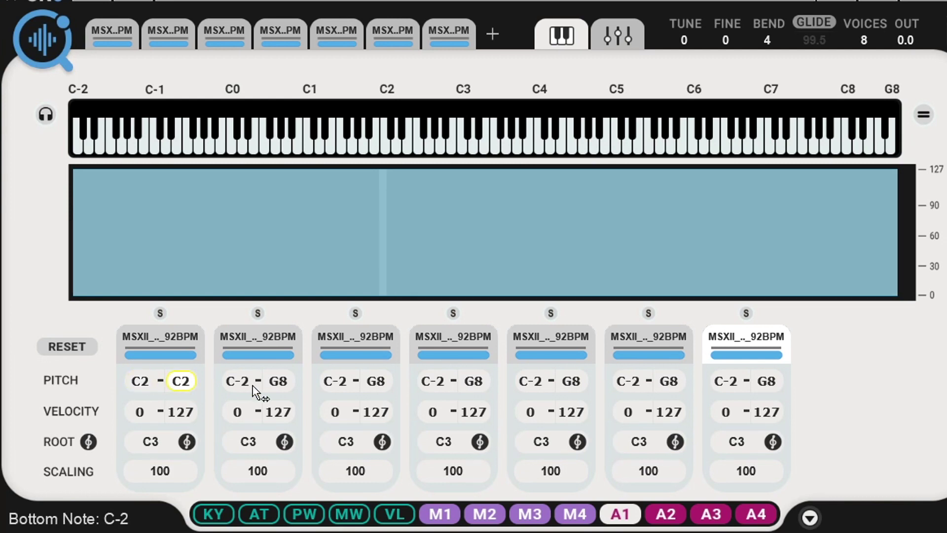
left_click_drag(244, 386, 245, 383)
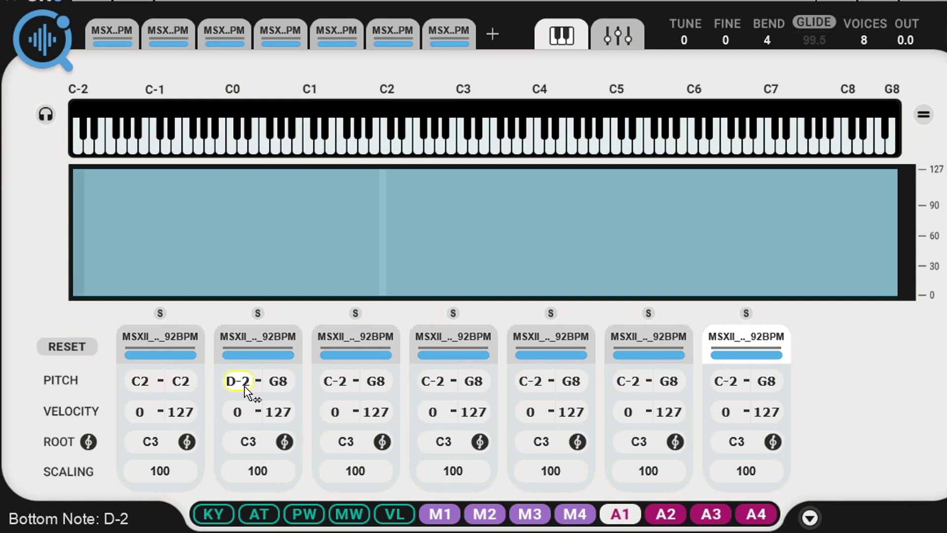
mouse_move(241, 383)
left_mouse_down()
mouse_move(240, 361)
mouse_move(238, 386)
mouse_move(277, 389)
mouse_move(277, 410)
left_mouse_up()
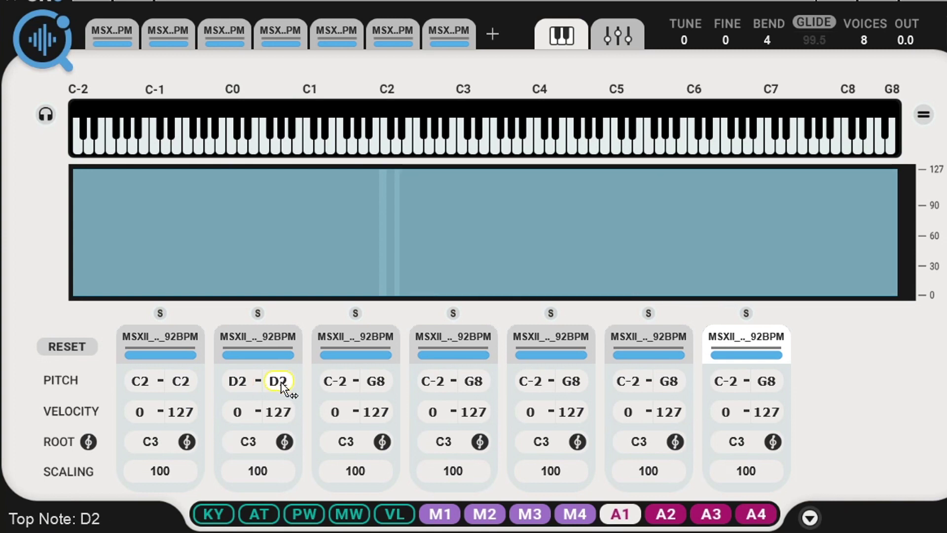
left_click(334, 385)
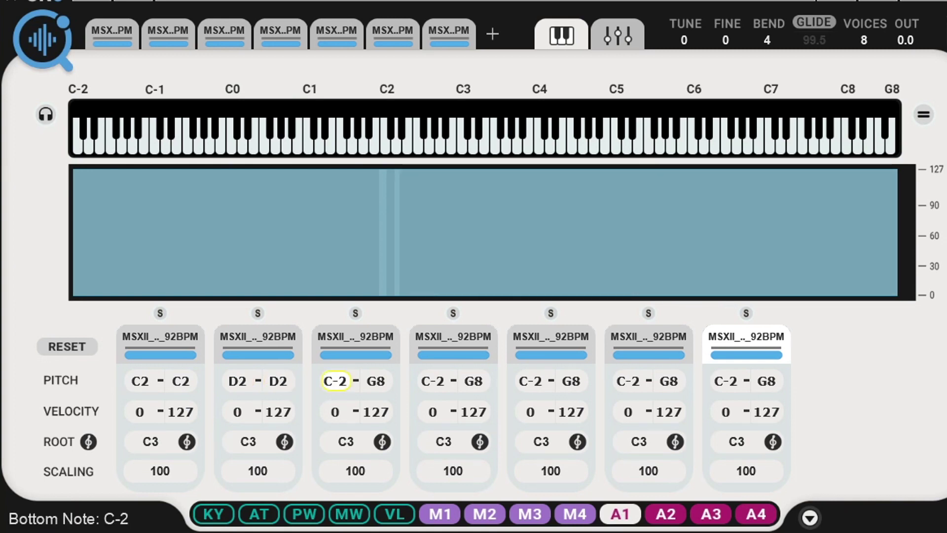
mouse_move(334, 384)
left_mouse_down()
mouse_move(334, 316)
mouse_move(335, 340)
left_mouse_up()
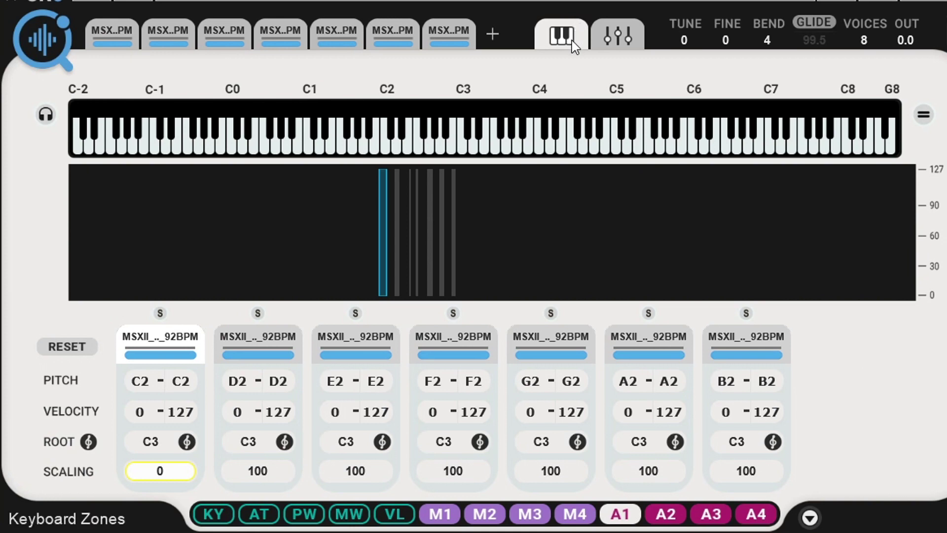
Set keyboard scaling to 0 on the second and third zones, then return to the first tab
double_click(251, 473)
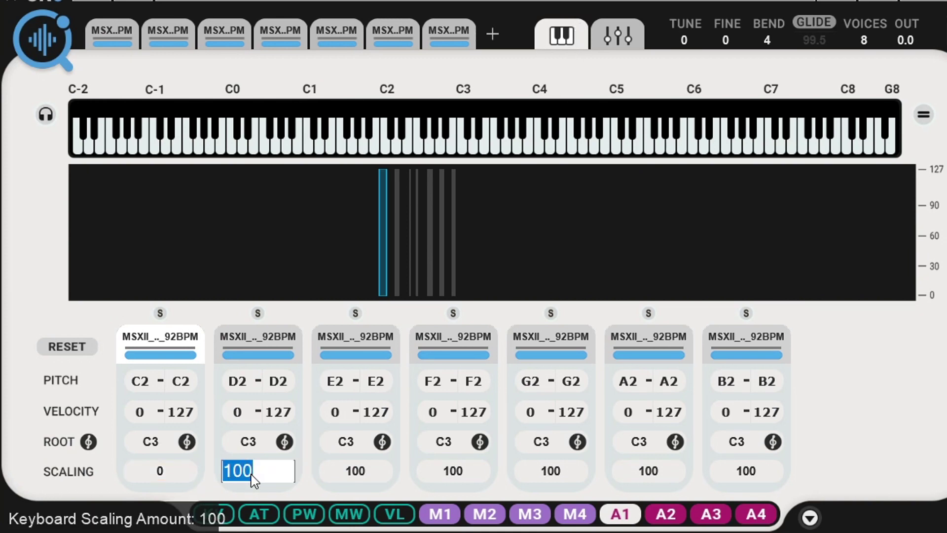
type("0")
key("Return")
double_click(348, 474)
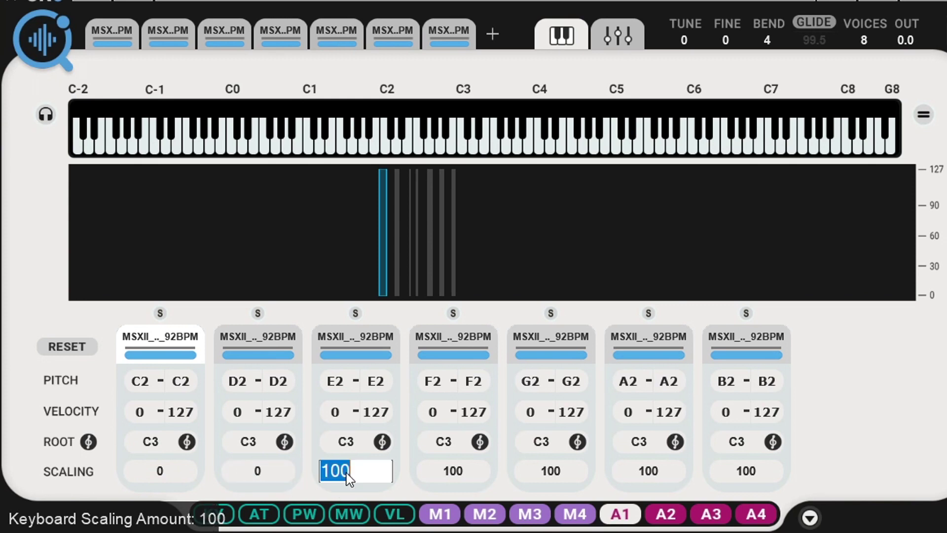
type("0")
left_click(112, 33)
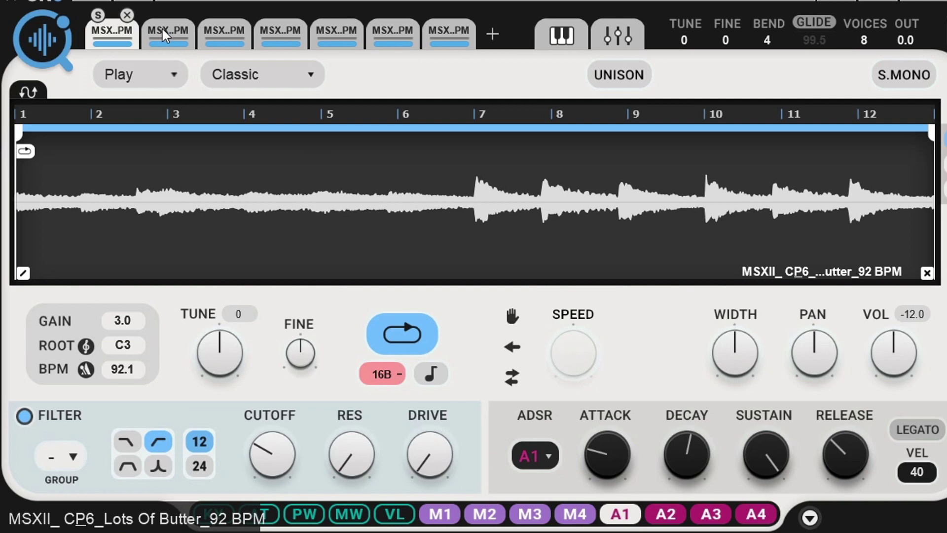
Switch the second sample to the Voice scheme and start playback to audition it
left_click(161, 27)
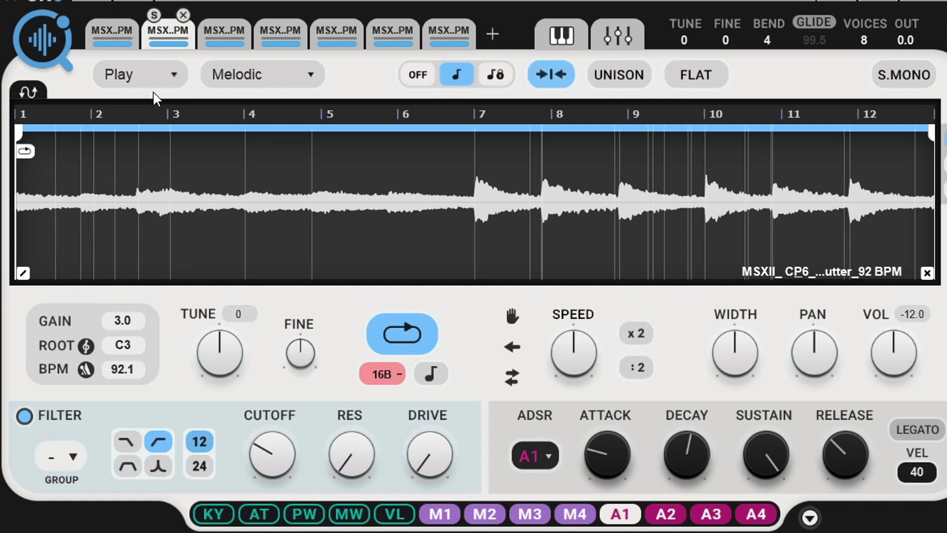
left_click(109, 23)
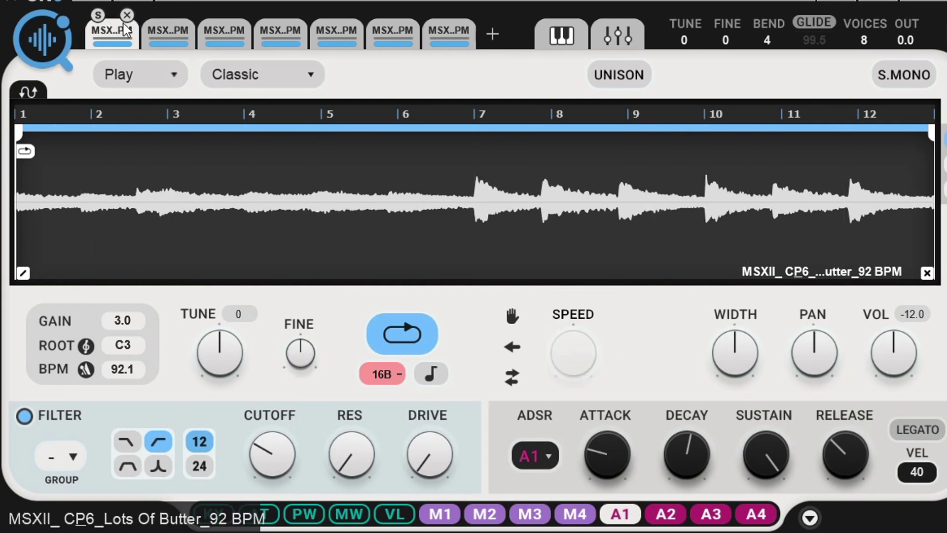
left_click(165, 30)
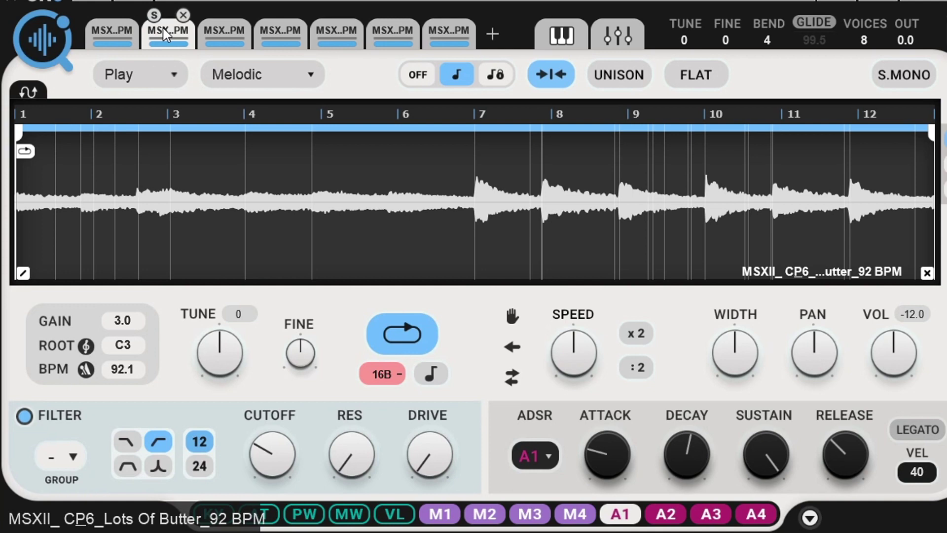
left_click(312, 74)
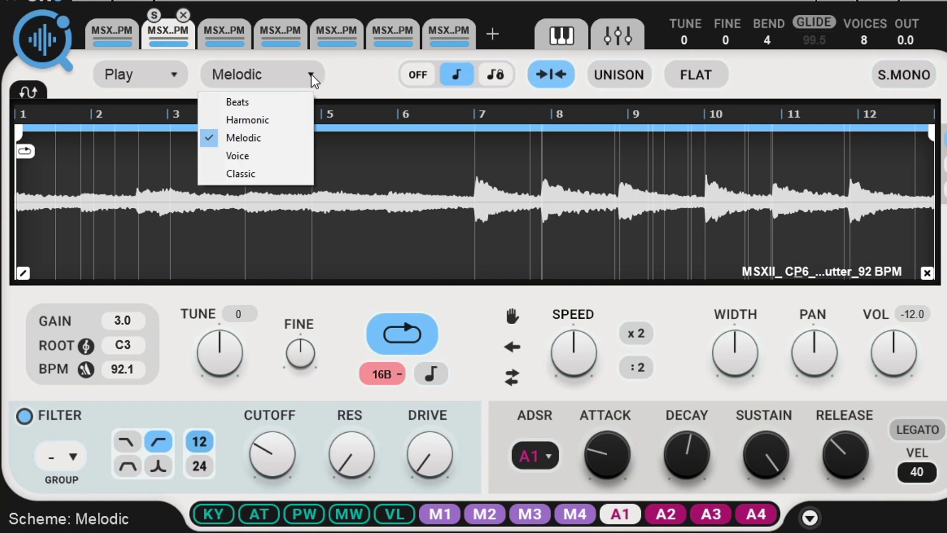
left_click(262, 157)
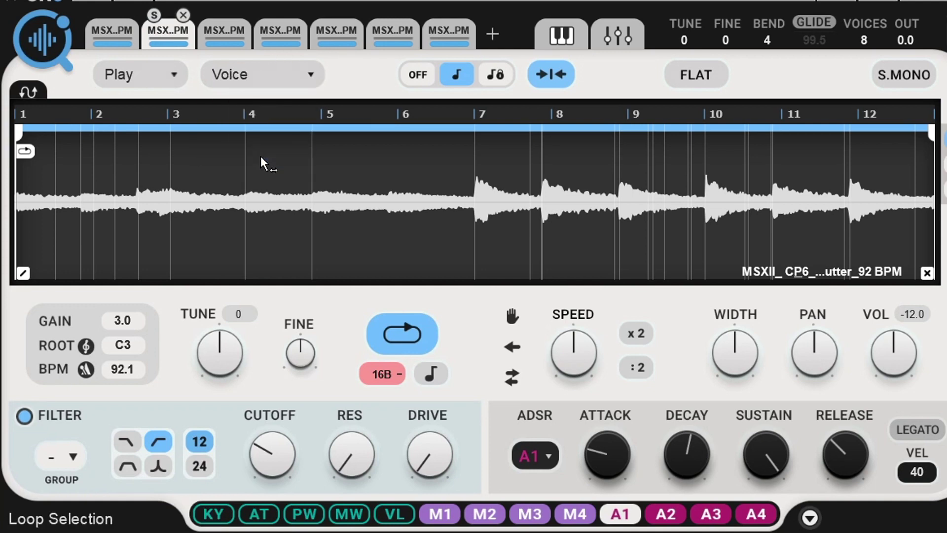
key("space")
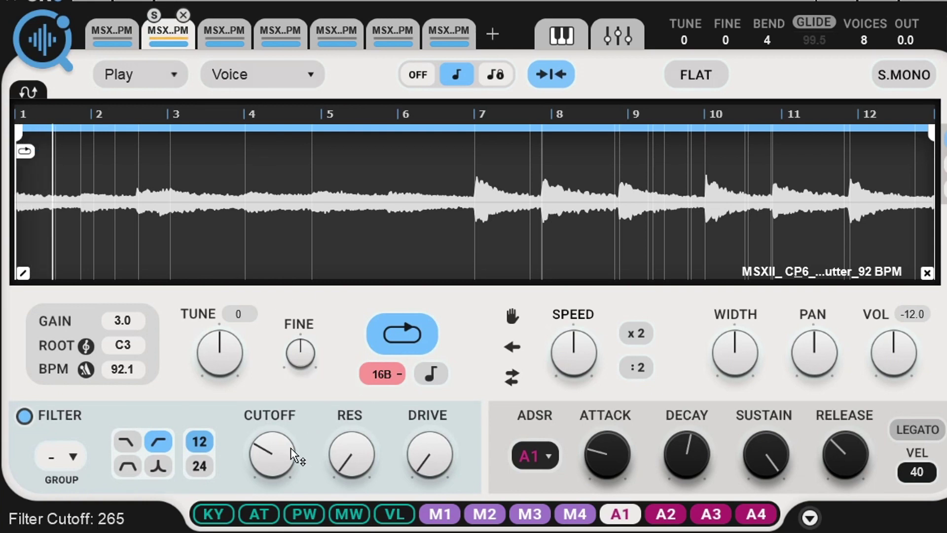
Raise the second sample's filter cutoff to 723 and turn its looping off
left_click_drag(291, 448, 274, 456)
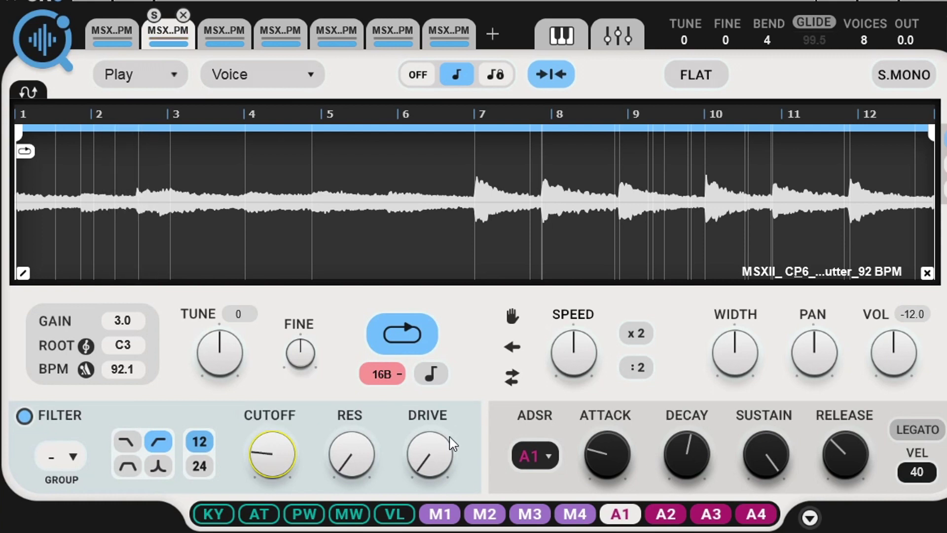
left_click(403, 337)
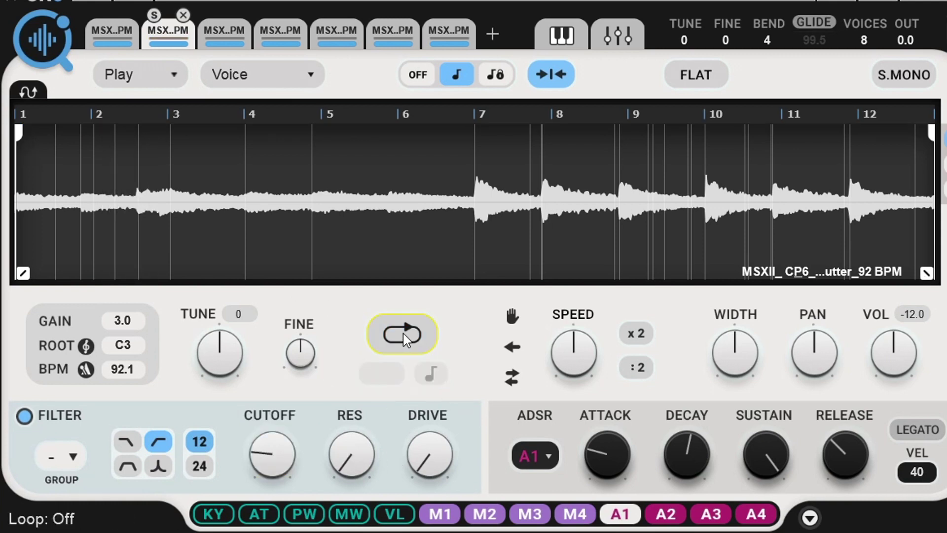
left_click(403, 334)
left_click(404, 334)
left_click(113, 30)
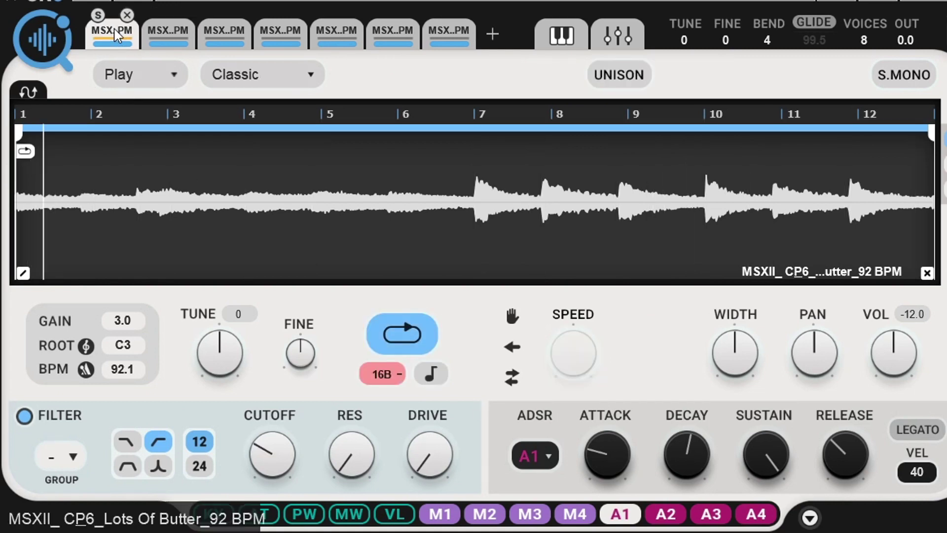
left_click(165, 31)
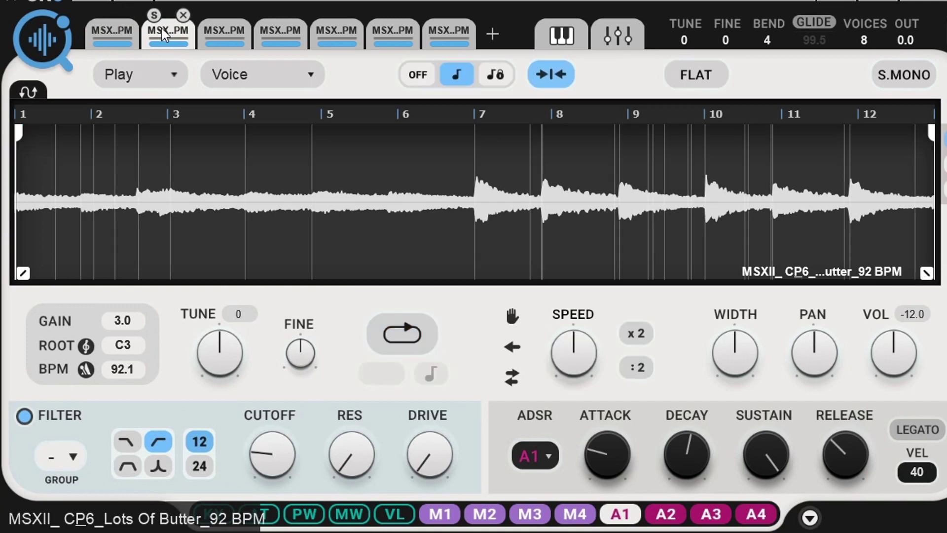
left_click(105, 31)
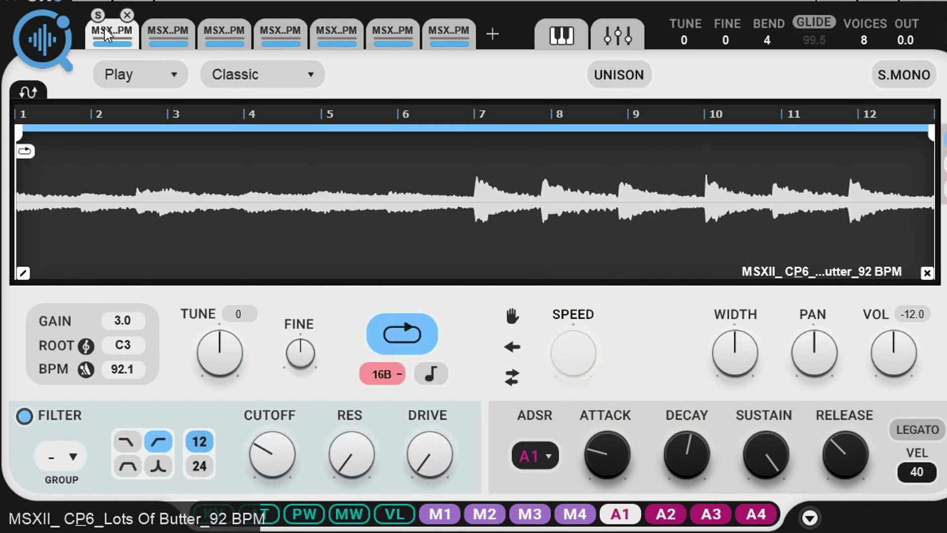
Loop the second sample between just before bar 2 and bar 3, with a cross-fade at the edges
left_click(160, 31)
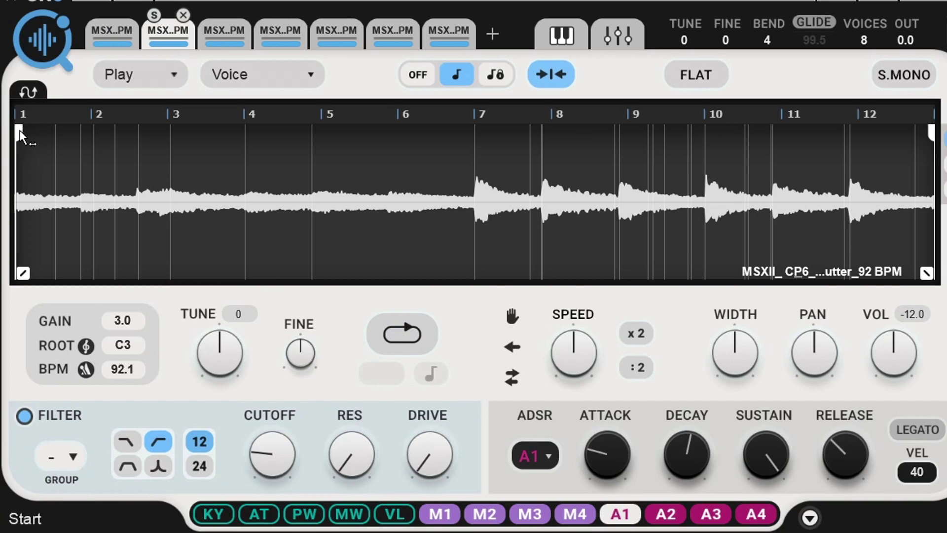
left_click_drag(19, 130, 96, 139)
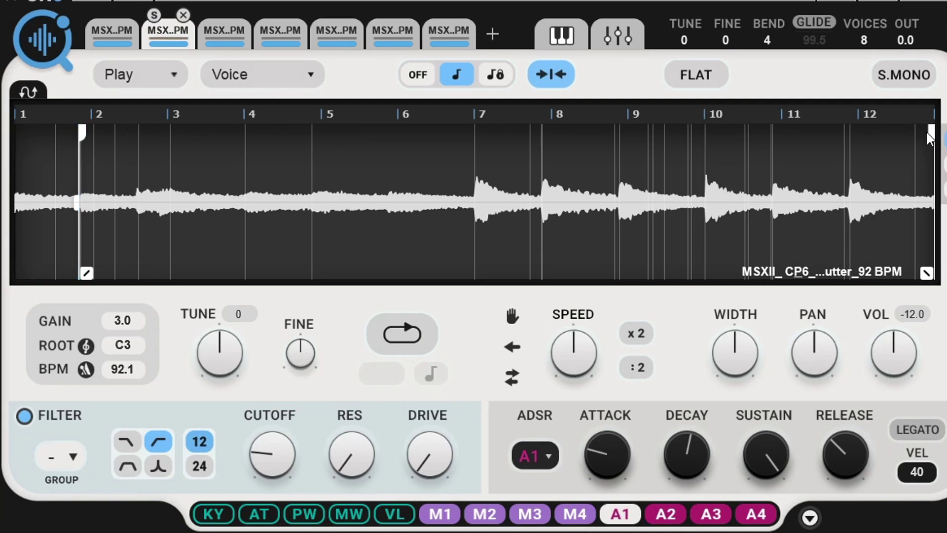
mouse_move(930, 138)
left_mouse_down()
mouse_move(607, 117)
mouse_move(282, 146)
mouse_move(101, 134)
mouse_move(117, 131)
left_mouse_up()
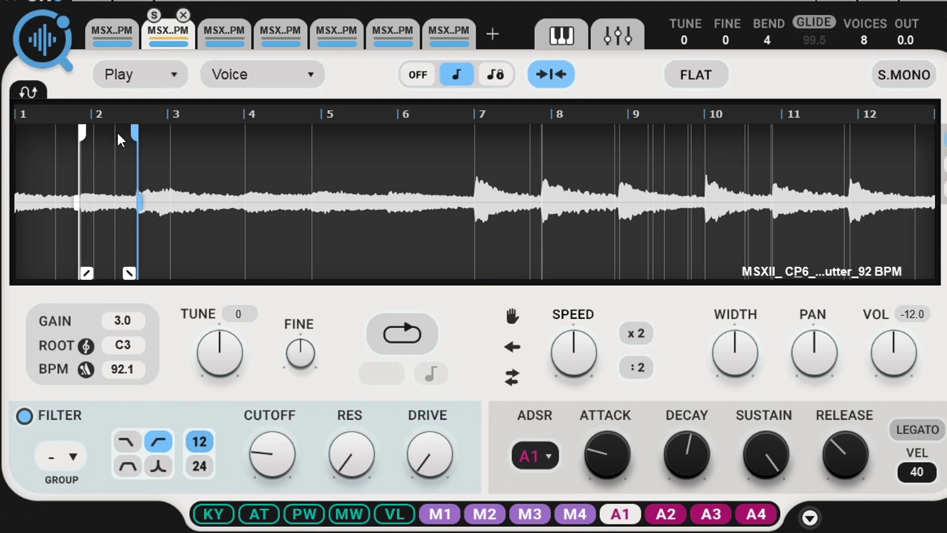
left_click(399, 333)
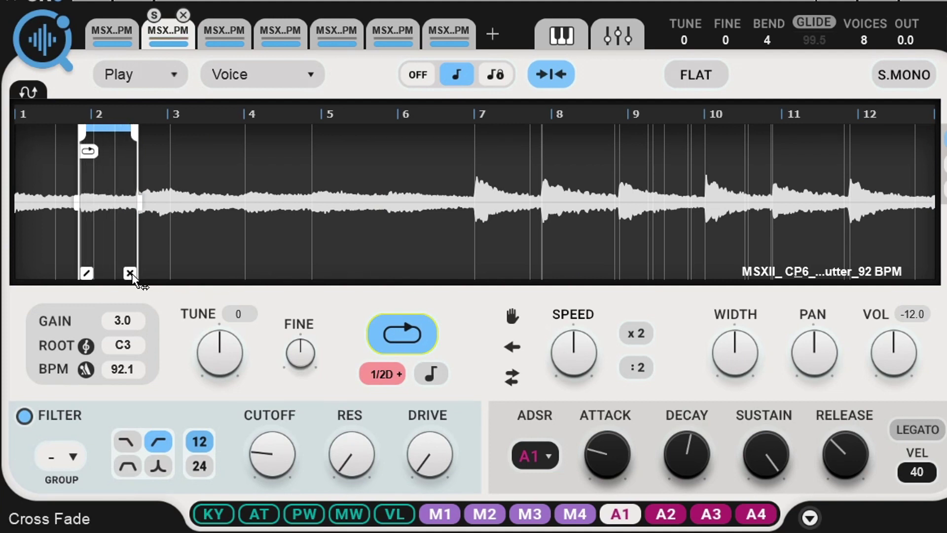
left_click_drag(129, 273, 119, 273)
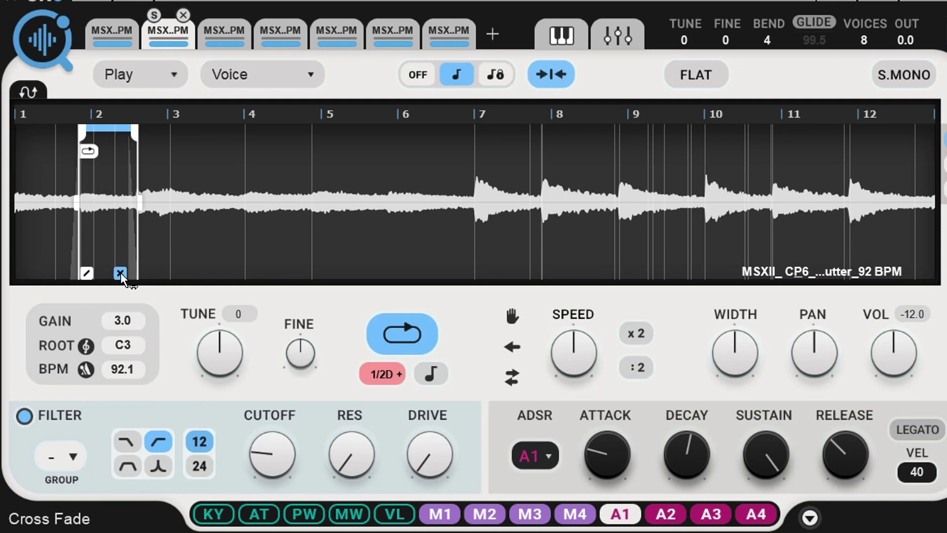
left_click_drag(80, 131, 85, 131)
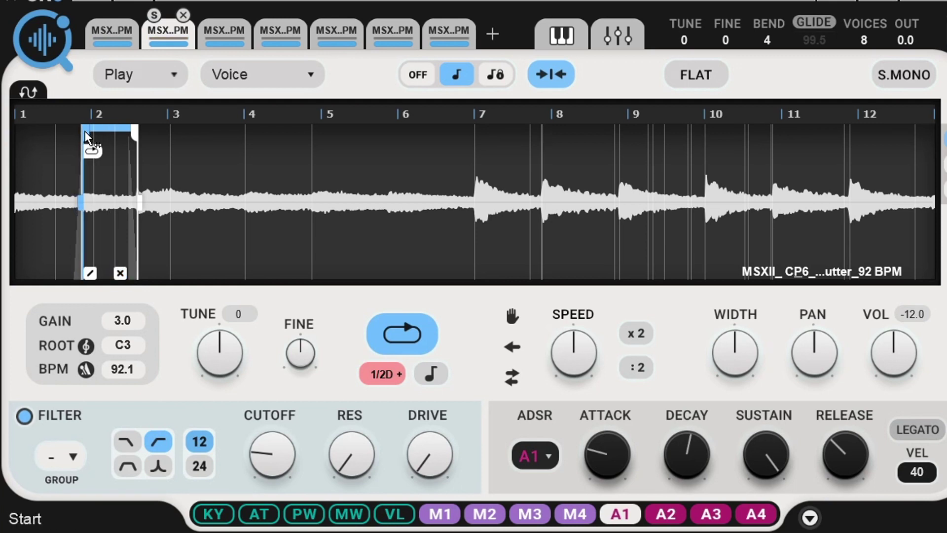
left_click(222, 30)
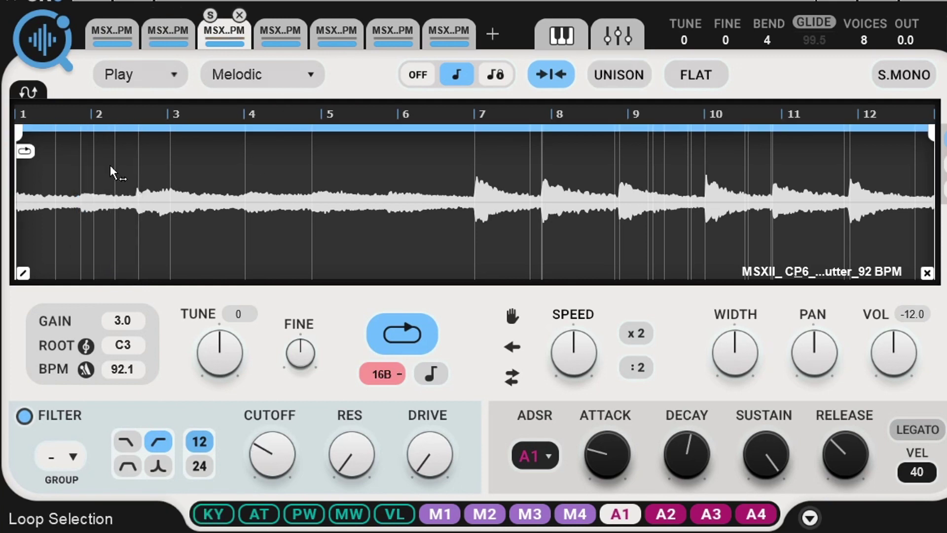
Loop the third sample from bar 3 to bar 4 and switch it to the Voice scheme
left_click_drag(28, 129, 179, 147)
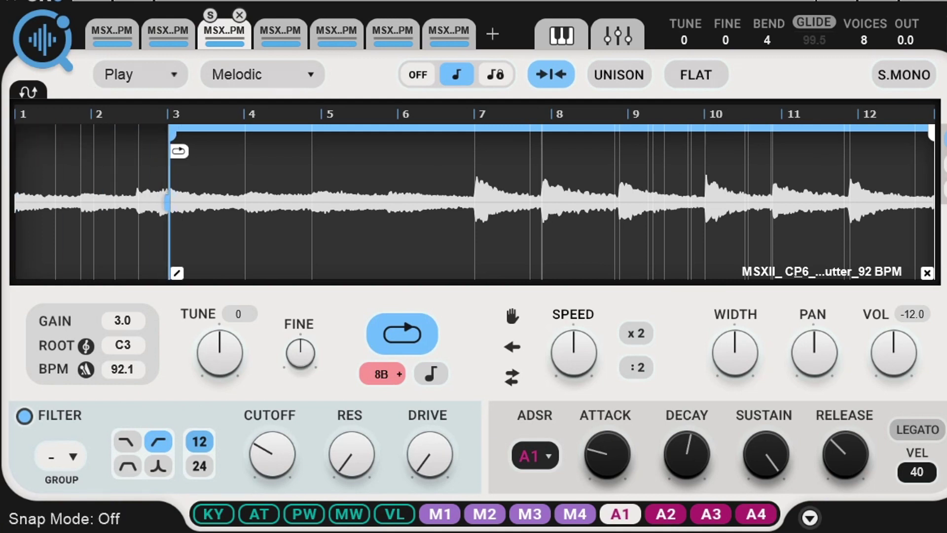
left_click_drag(933, 140, 235, 161)
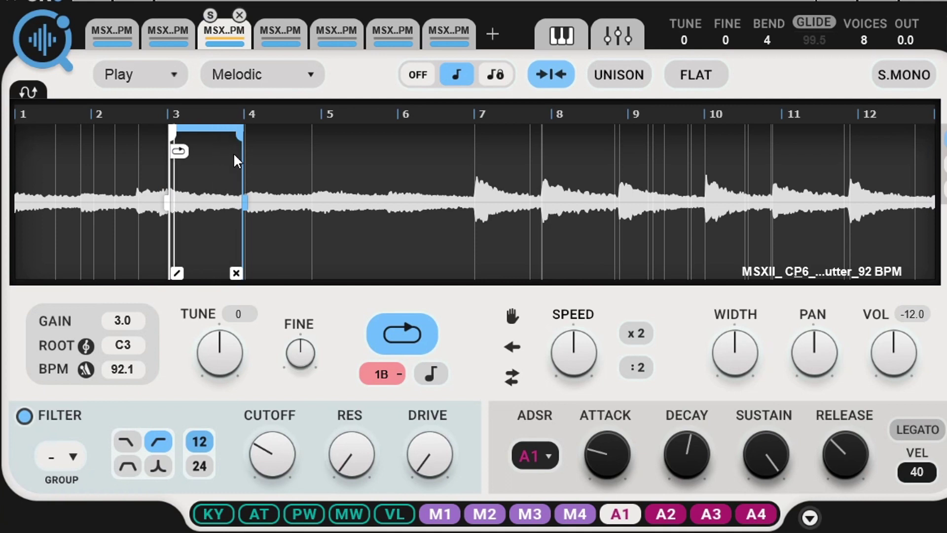
left_click(314, 75)
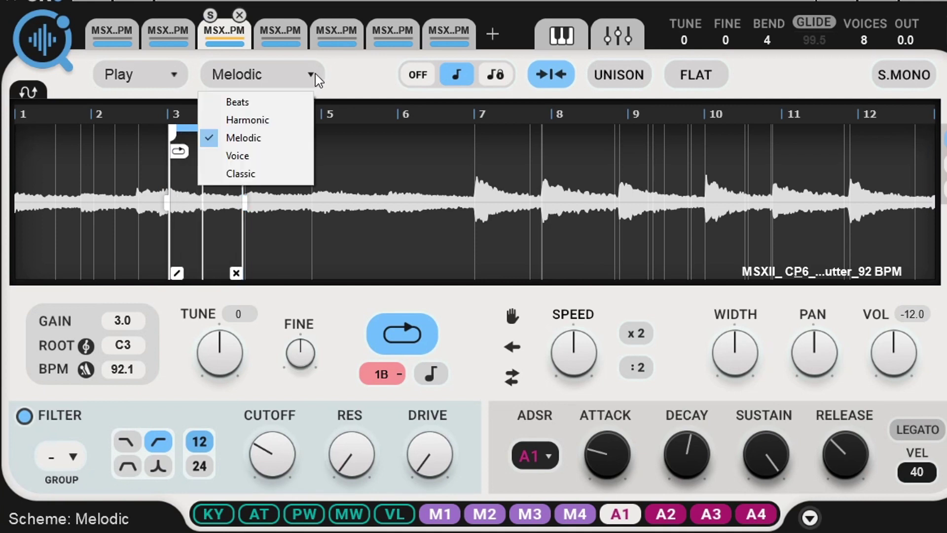
left_click(260, 155)
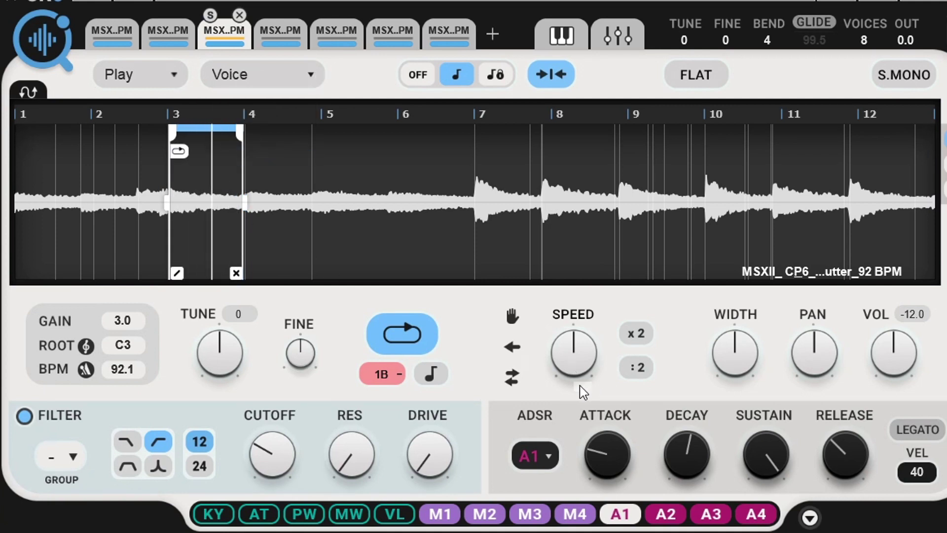
Reset playback speed to x1, then play the slice in reverse with freeze turned off
left_click(577, 354)
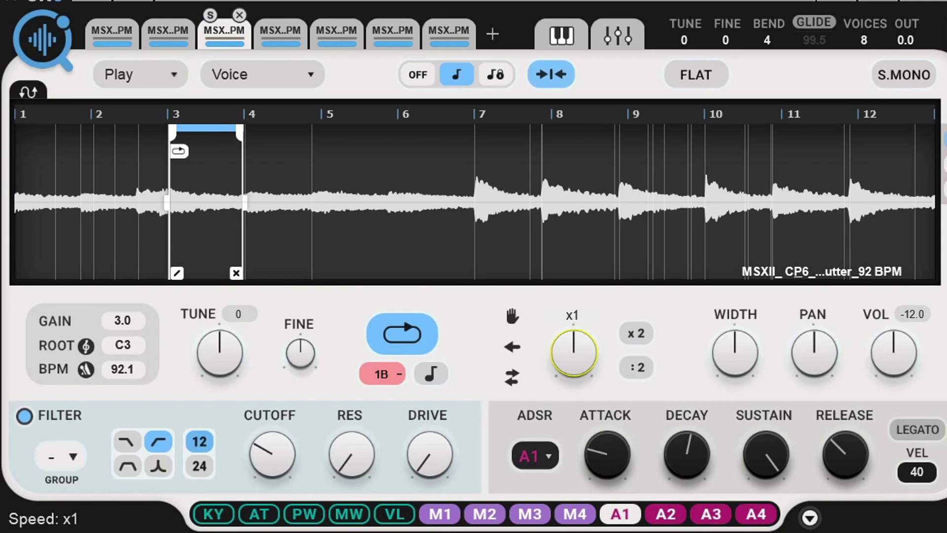
mouse_move(573, 353)
left_mouse_down()
mouse_move(573, 380)
mouse_move(581, 348)
mouse_move(581, 359)
left_mouse_up()
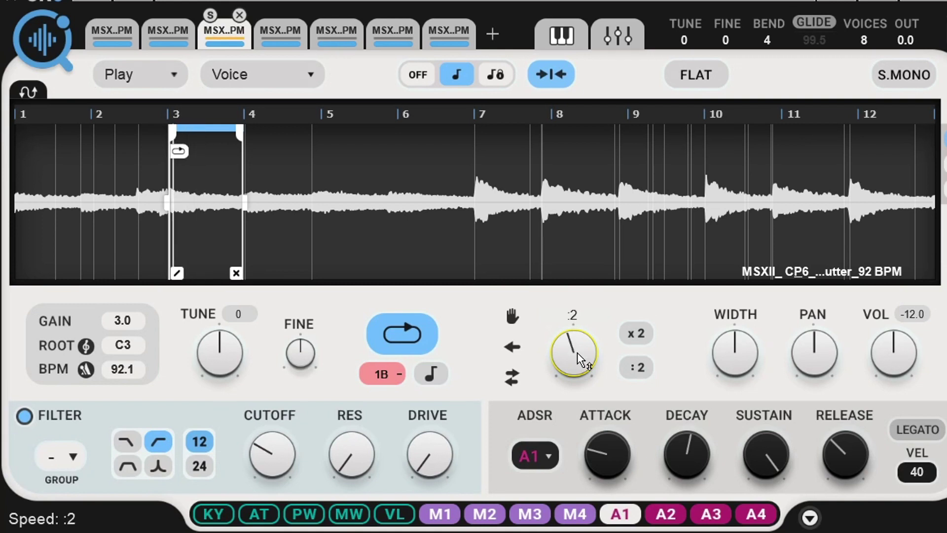
left_click_drag(582, 359, 582, 347)
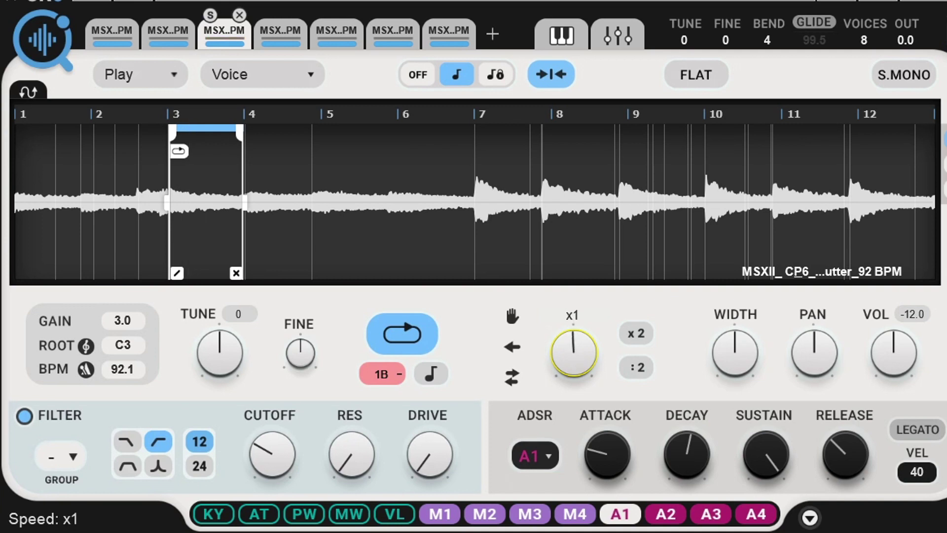
left_click(519, 318)
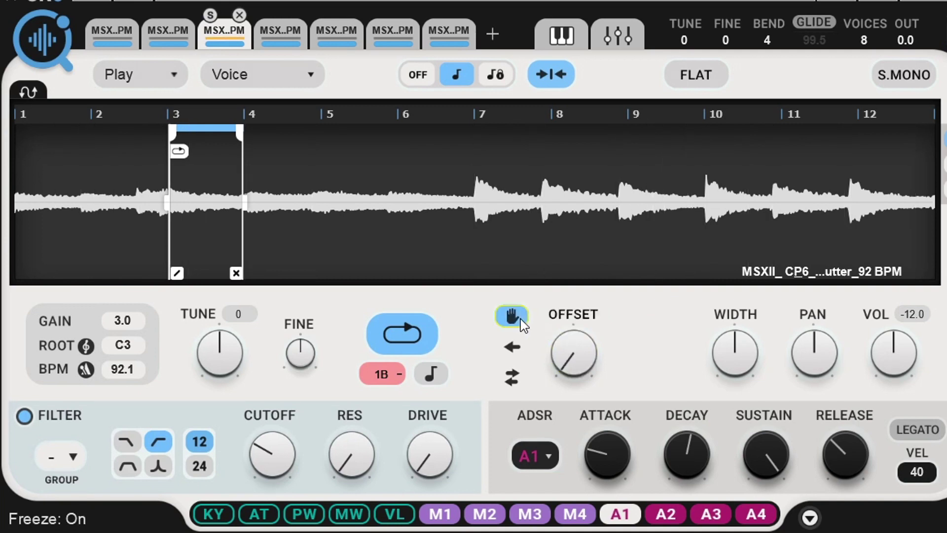
left_click_drag(557, 360, 557, 347)
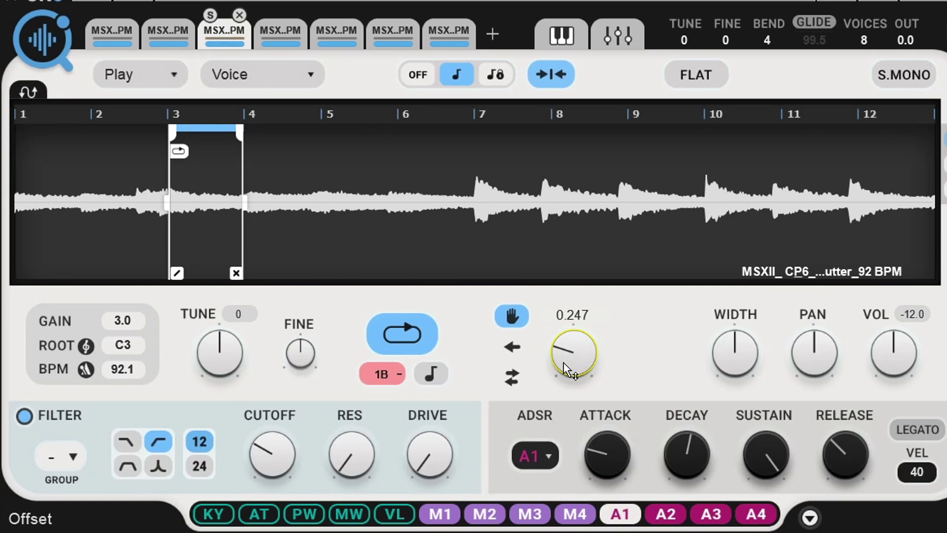
left_click(509, 347)
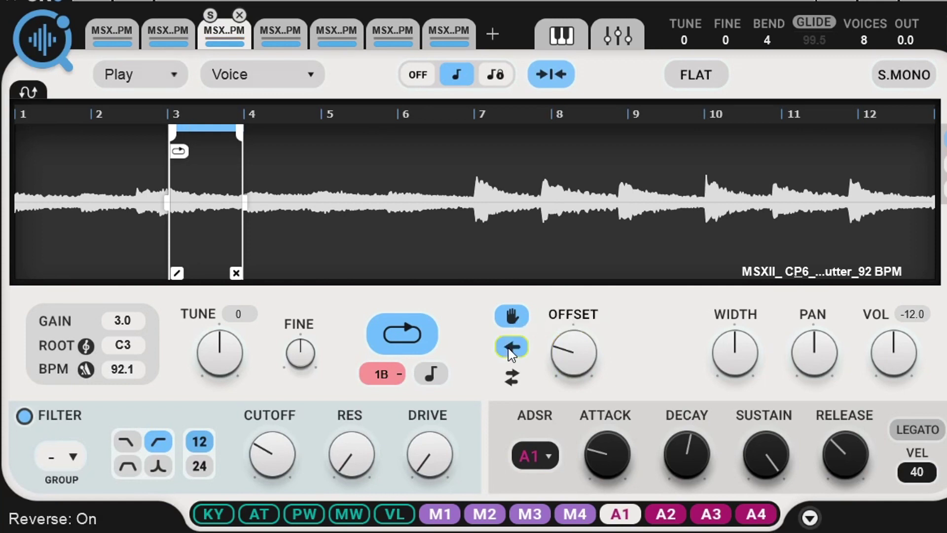
left_click(511, 318)
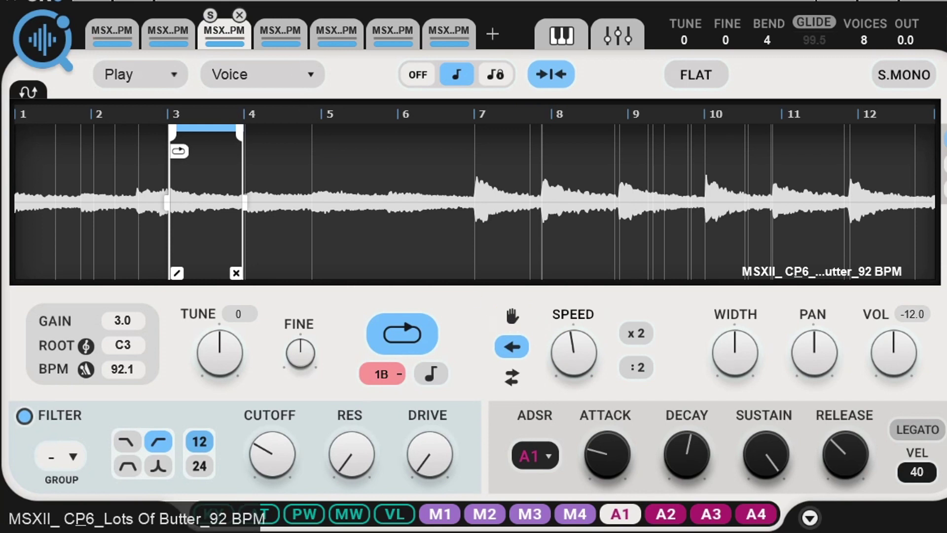
left_click(287, 39)
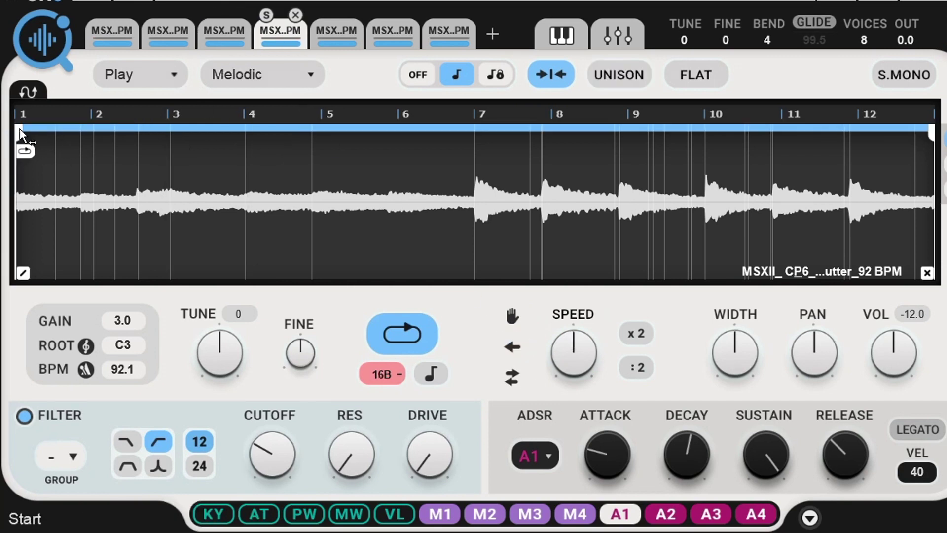
On the fourth tab, loop the one-bar slice from bar 7 to bar 8 at half speed
mouse_move(20, 136)
left_mouse_down()
mouse_move(508, 170)
mouse_move(476, 165)
left_mouse_up()
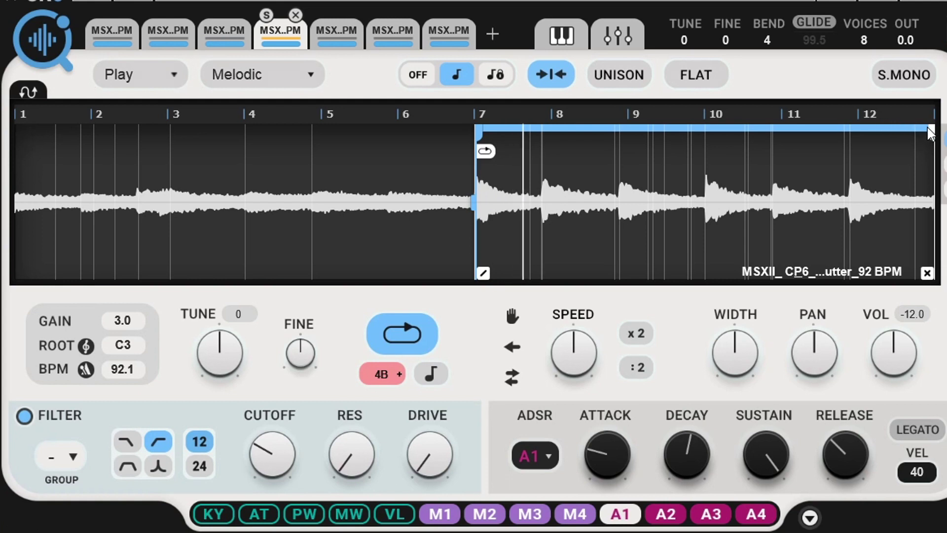
mouse_move(929, 132)
left_mouse_down()
mouse_move(508, 144)
mouse_move(540, 144)
left_mouse_up()
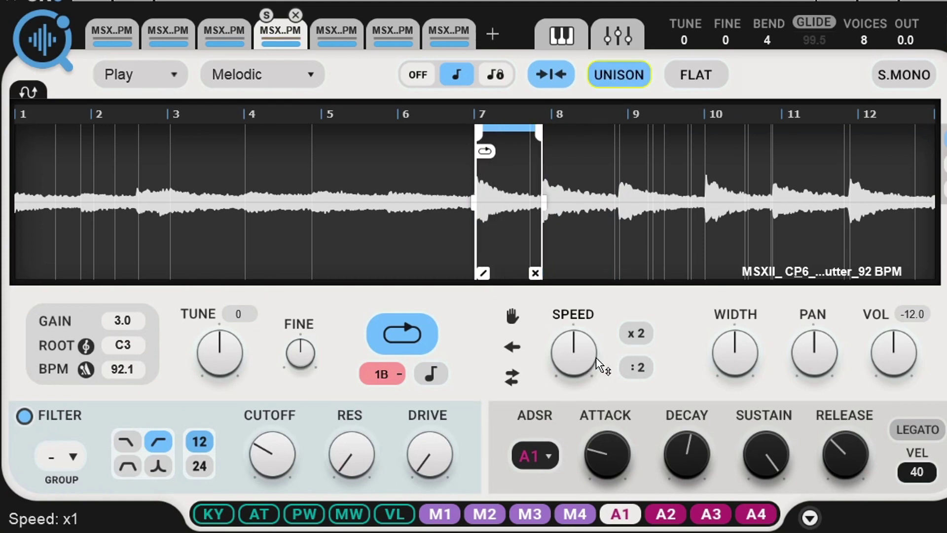
mouse_move(580, 351)
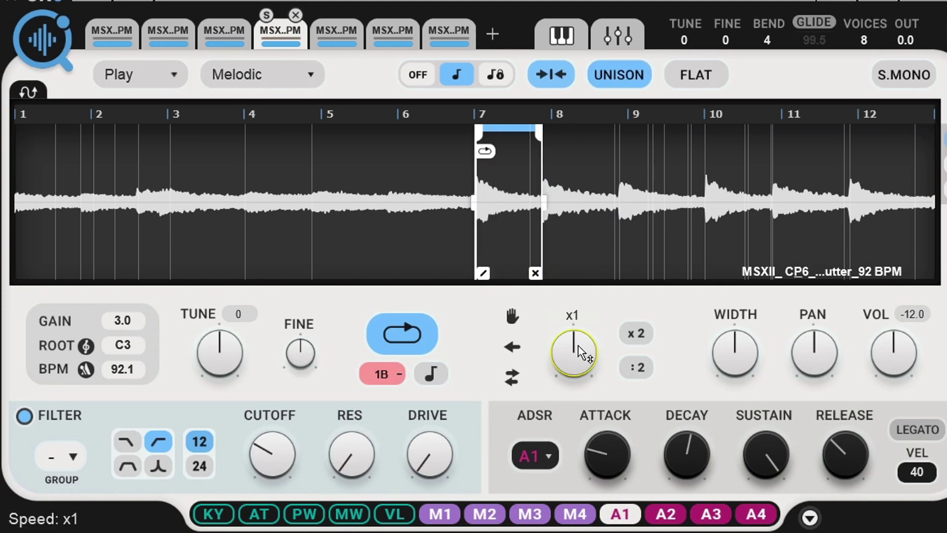
left_click(638, 368)
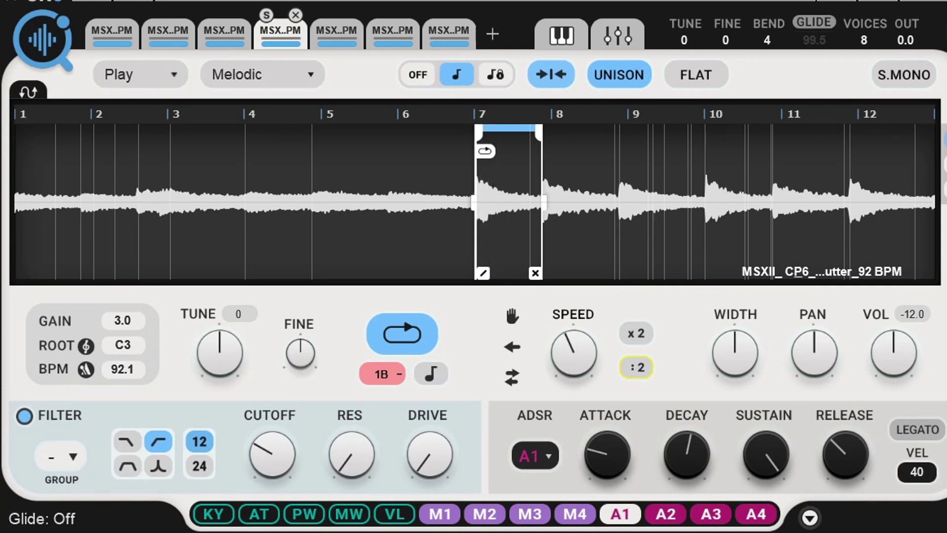
Widen the slice's stereo width to 1.6 and pan it right
left_click(736, 351)
left_click_drag(736, 351, 736, 339)
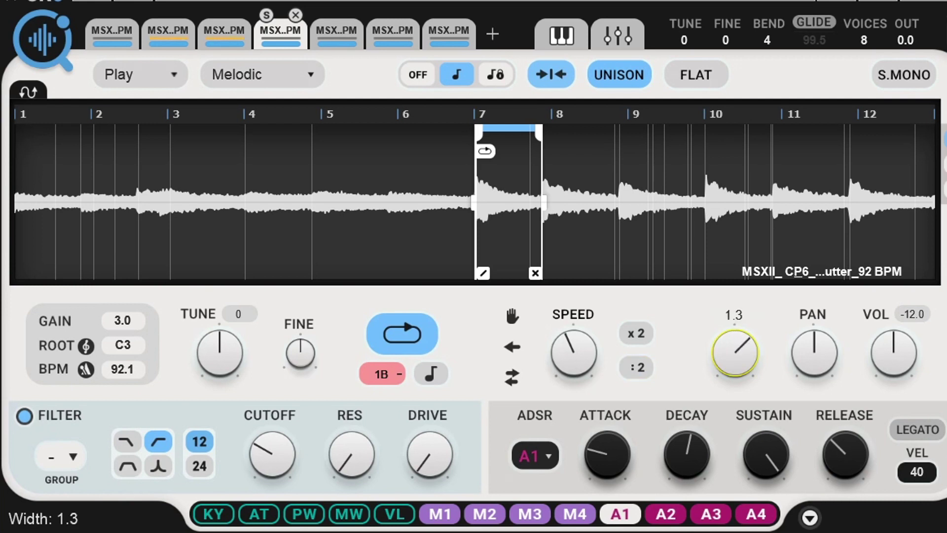
mouse_move(736, 339)
left_mouse_down()
mouse_move(736, 312)
mouse_move(736, 382)
mouse_move(735, 328)
left_mouse_up()
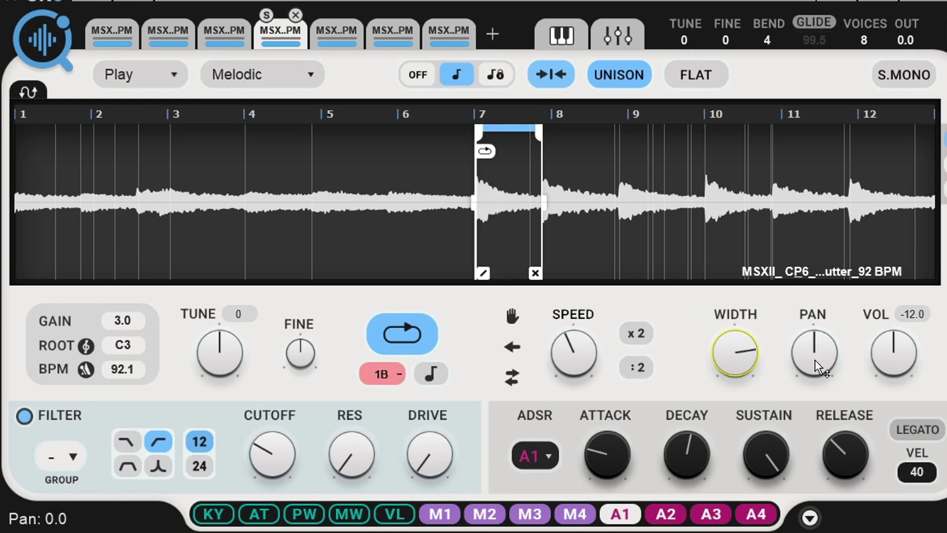
left_click_drag(814, 353, 814, 316)
Lower the fourth tab's slice volume to about -16
mouse_move(890, 365)
left_mouse_down()
mouse_move(890, 344)
mouse_move(887, 364)
left_mouse_up()
left_click(888, 365)
left_click_drag(889, 365, 889, 367)
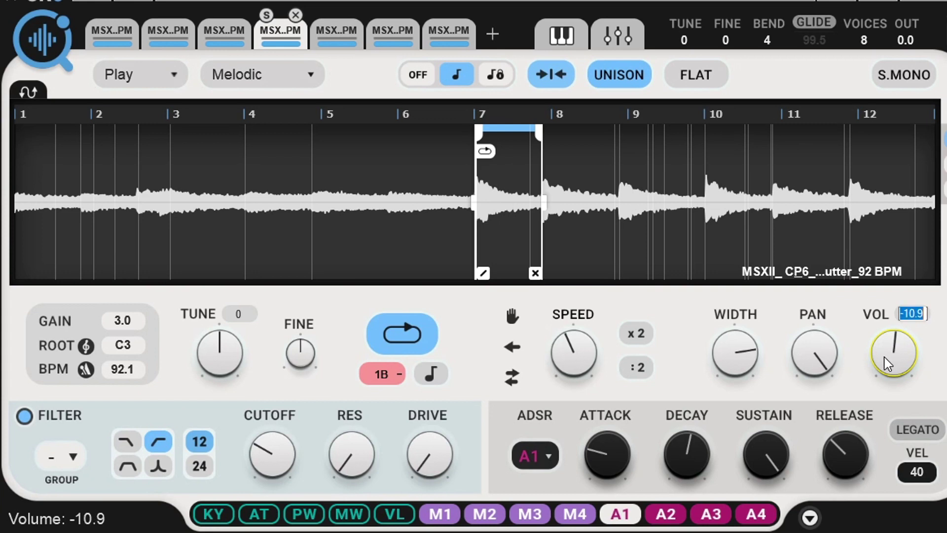
left_click(893, 352)
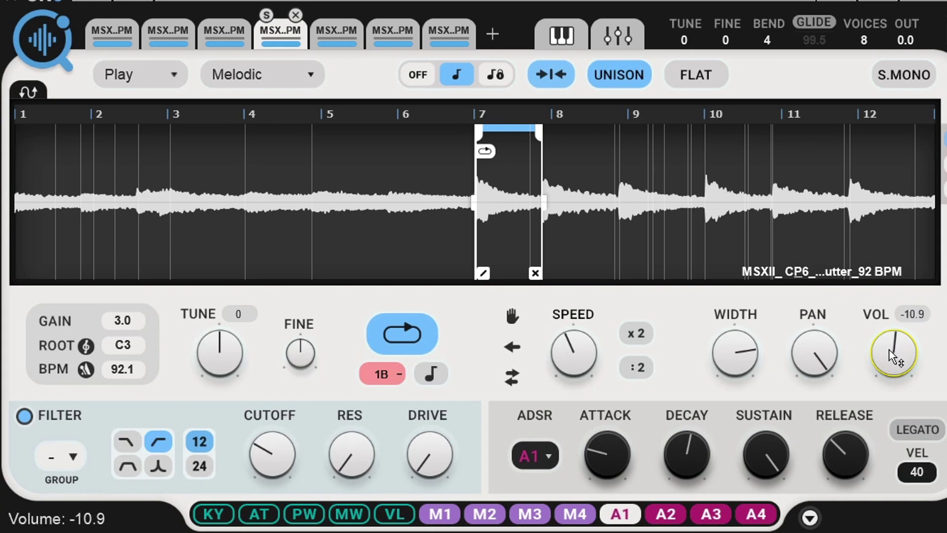
left_click_drag(893, 352, 894, 362)
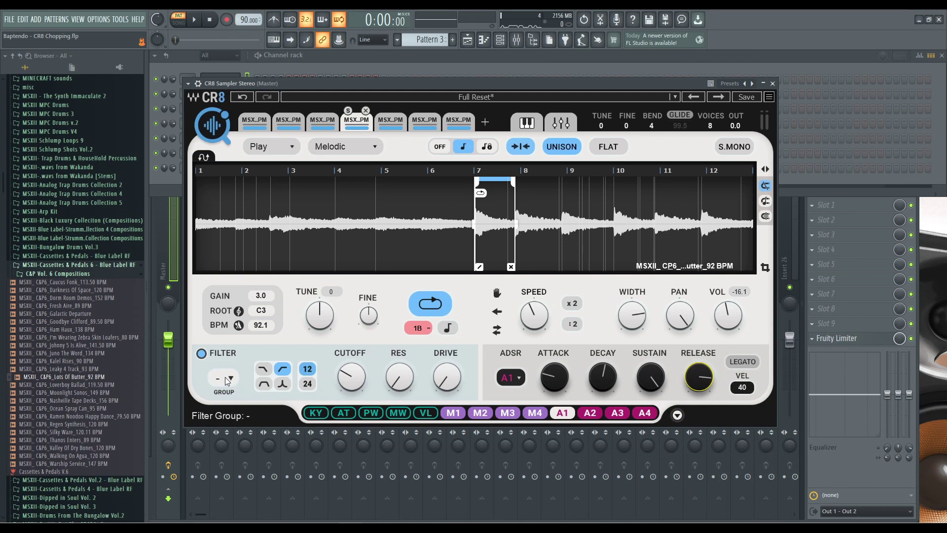
Assign the fourth, third and second tabs to filter Group 1, then bring up the first tab's group list
left_click(227, 379)
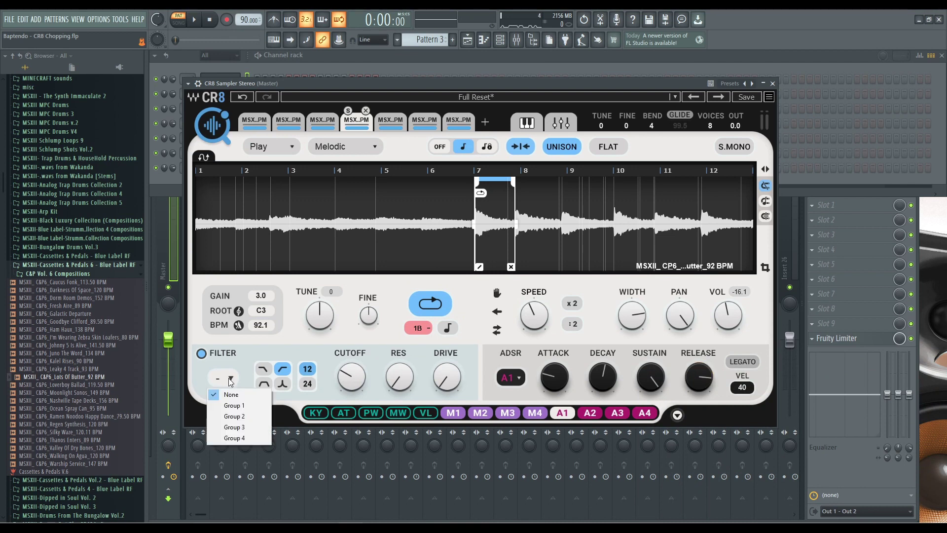
left_click(239, 405)
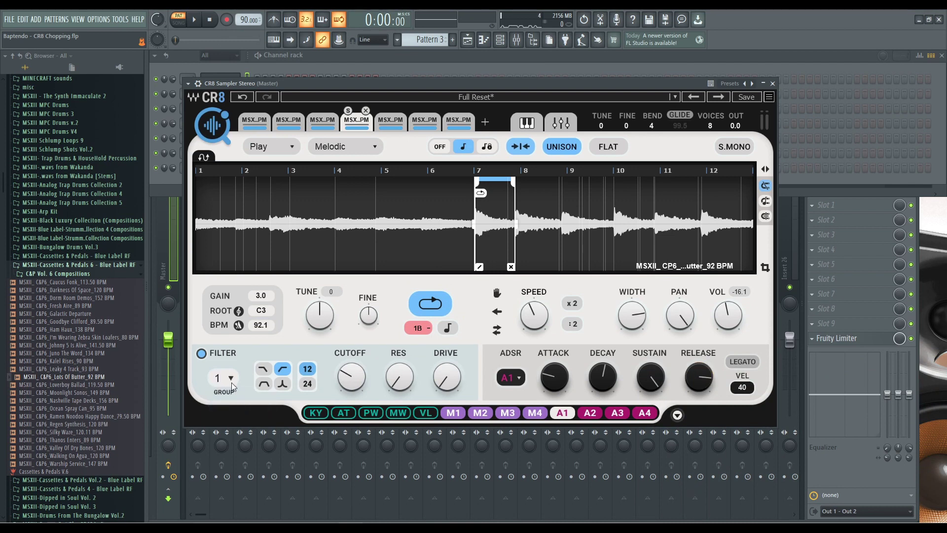
left_click(320, 120)
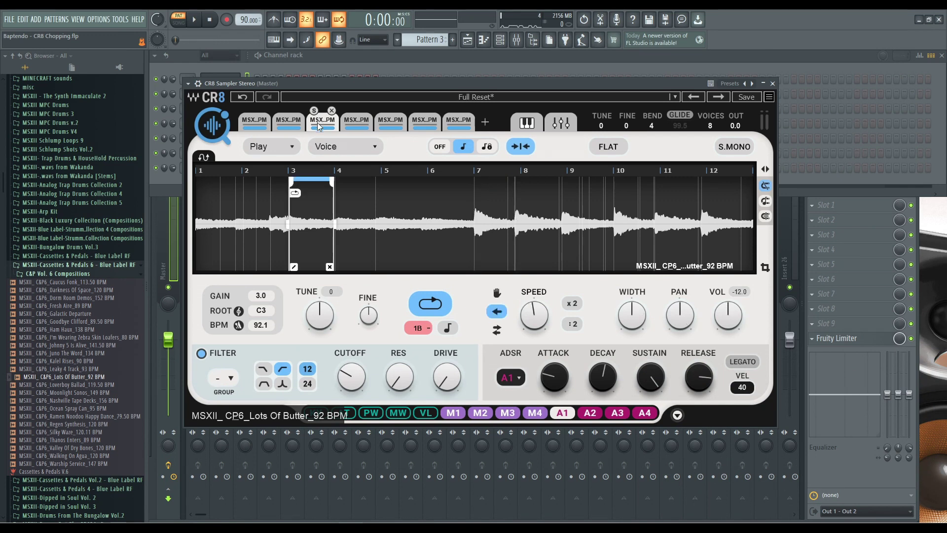
left_click(230, 380)
left_click(234, 405)
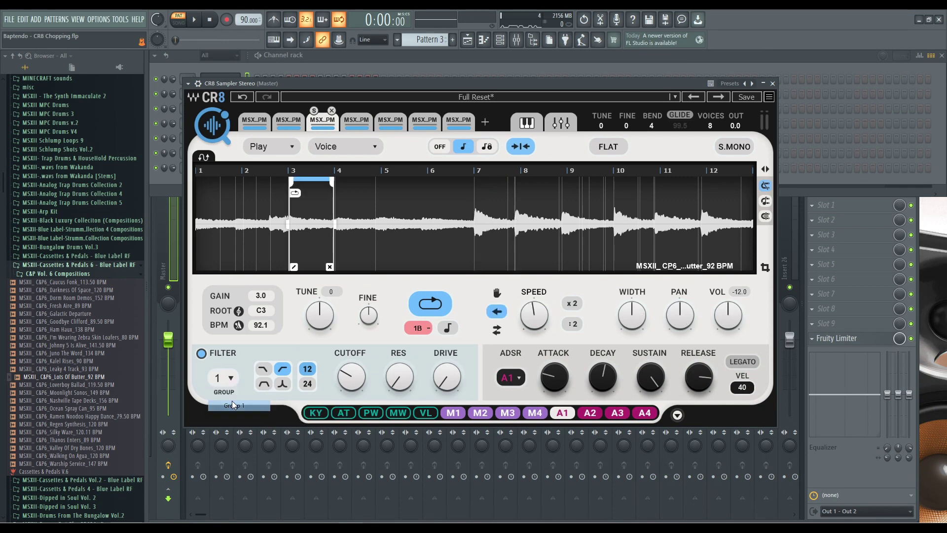
left_click(285, 123)
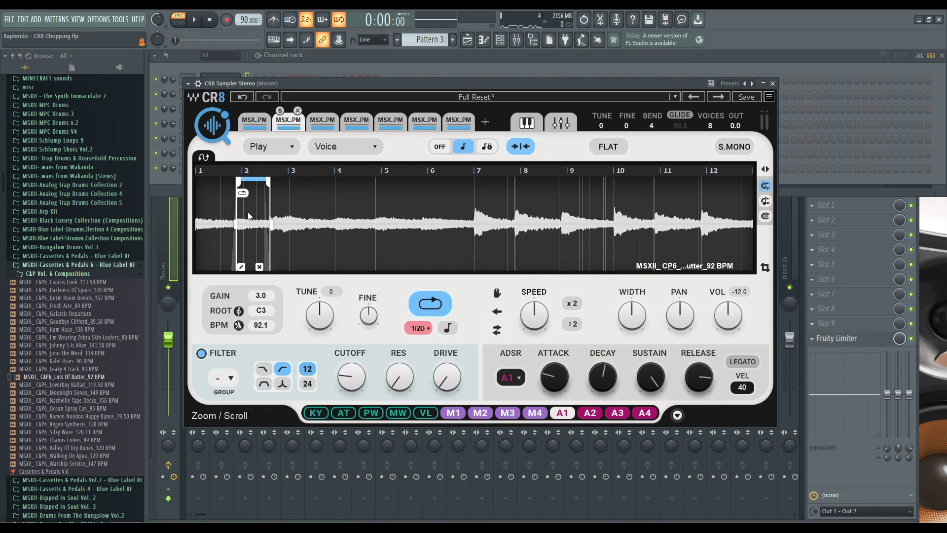
left_click(231, 378)
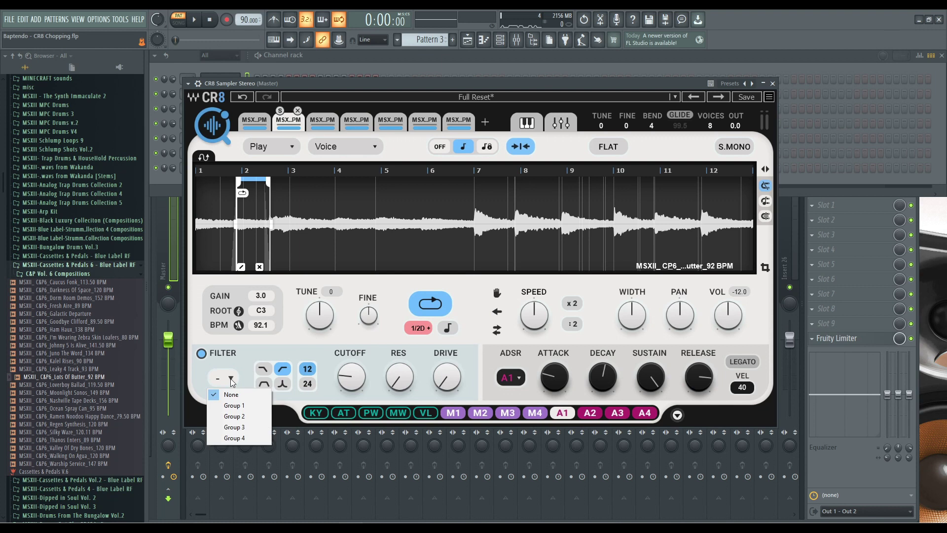
left_click(235, 405)
left_click(251, 124)
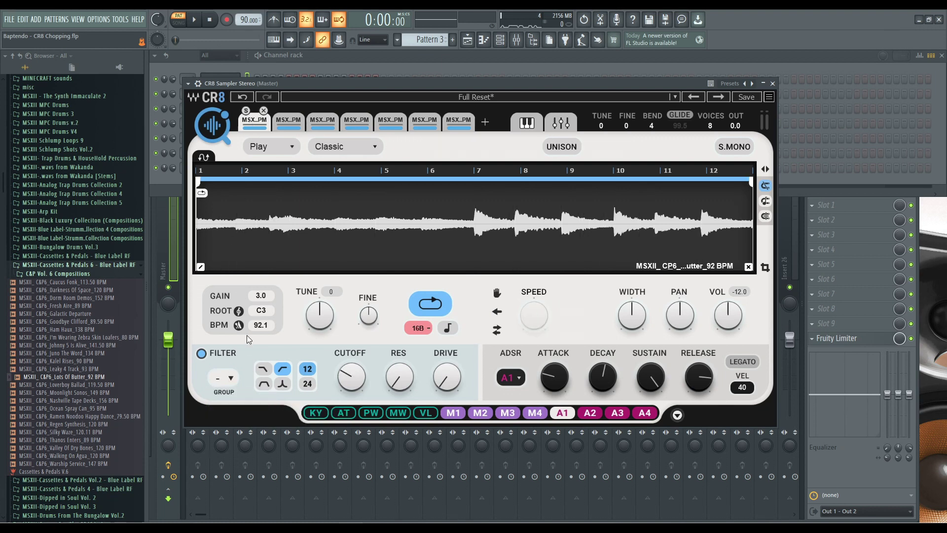
left_click(231, 379)
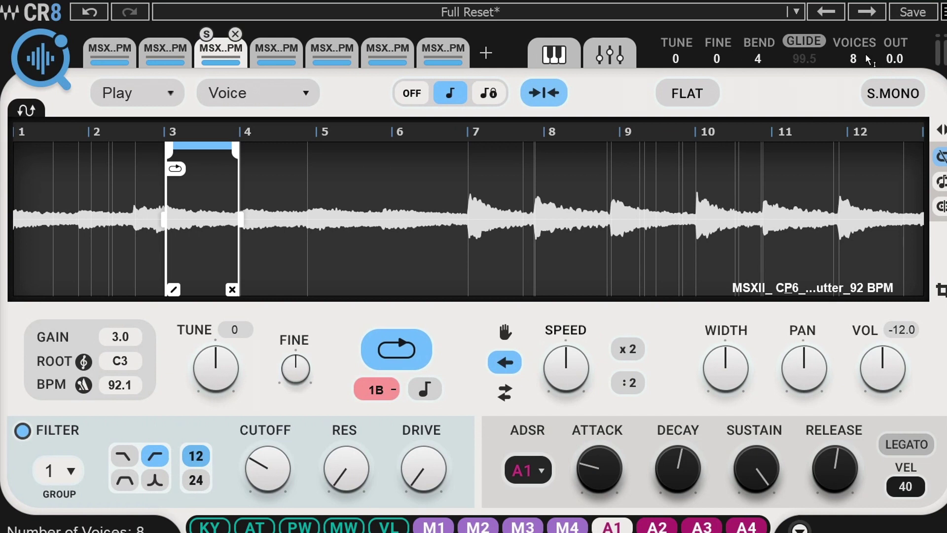
Raise the global output to 12.0 and nudge the global tune up
mouse_move(895, 58)
left_mouse_down()
mouse_move(895, 35)
mouse_move(893, 59)
left_mouse_up()
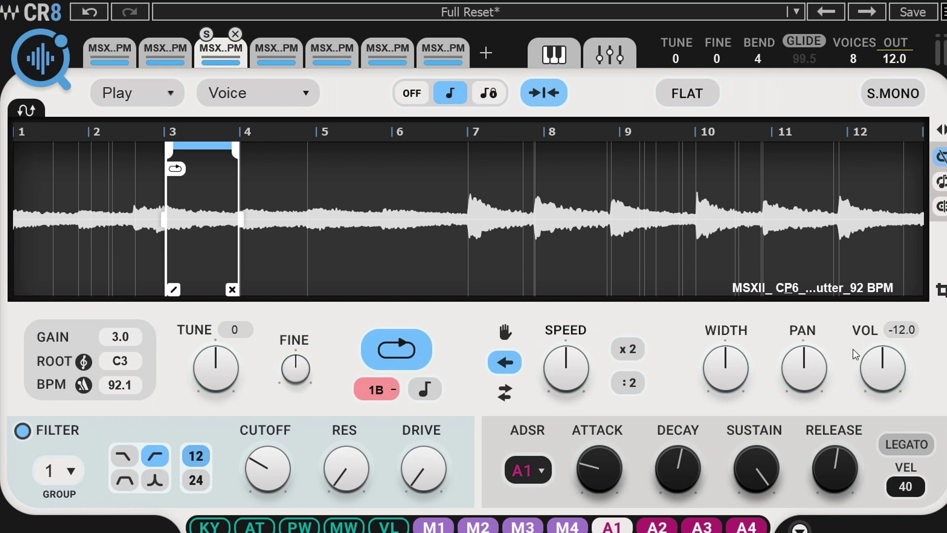
left_click(676, 59)
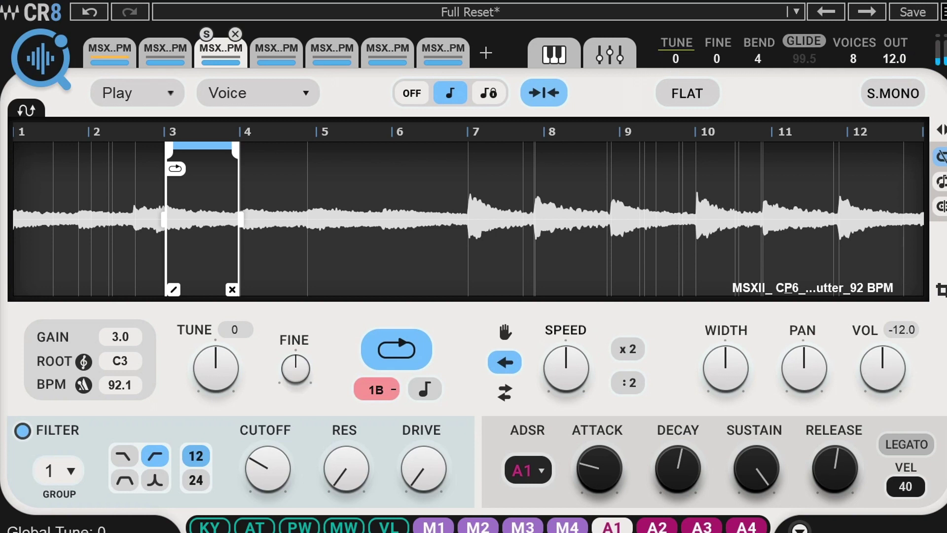
key("Up")
key("Up")
Undo the tune change, raise the first tab's release to 128.0, and start playback
key("ctrl+z")
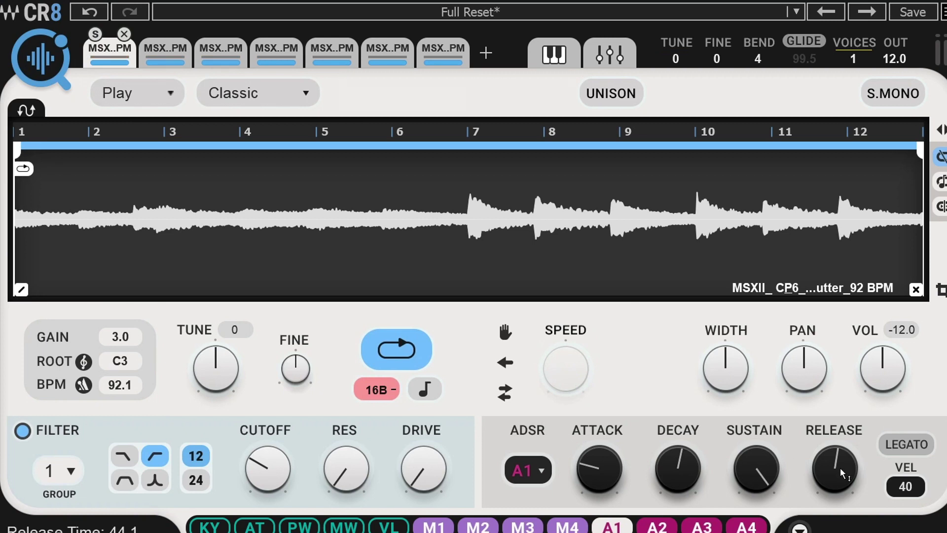
left_click_drag(838, 474, 842, 473)
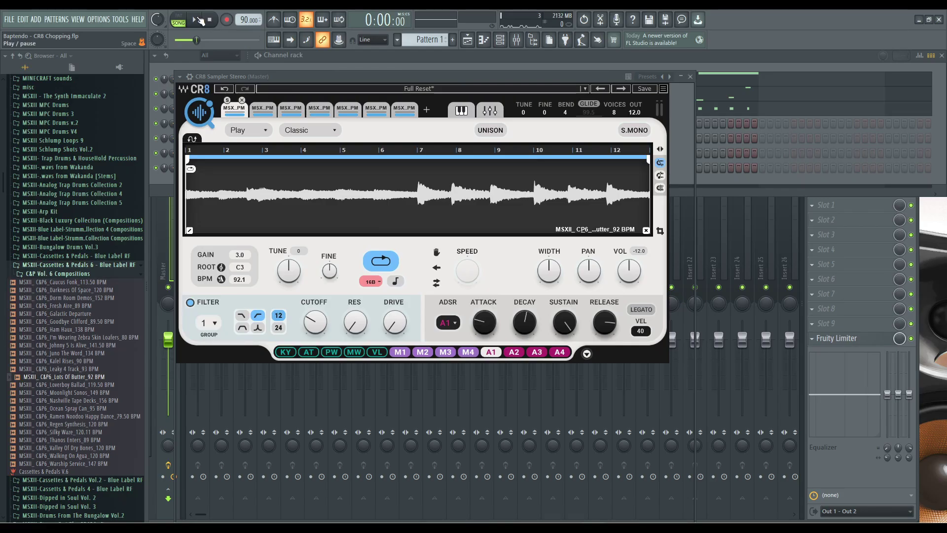
left_click(199, 20)
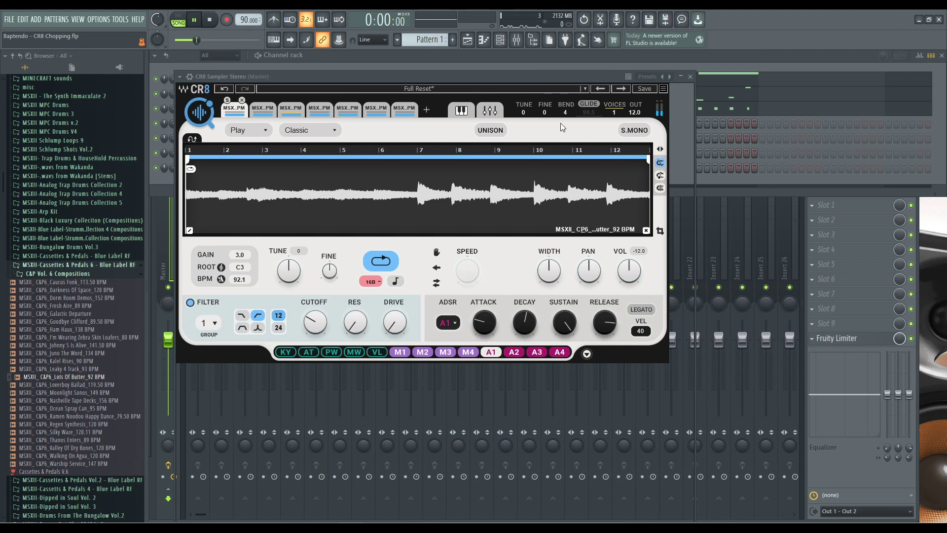
Stop playback and expand the modulation panel to show the mod 1 sine LFO
key("space")
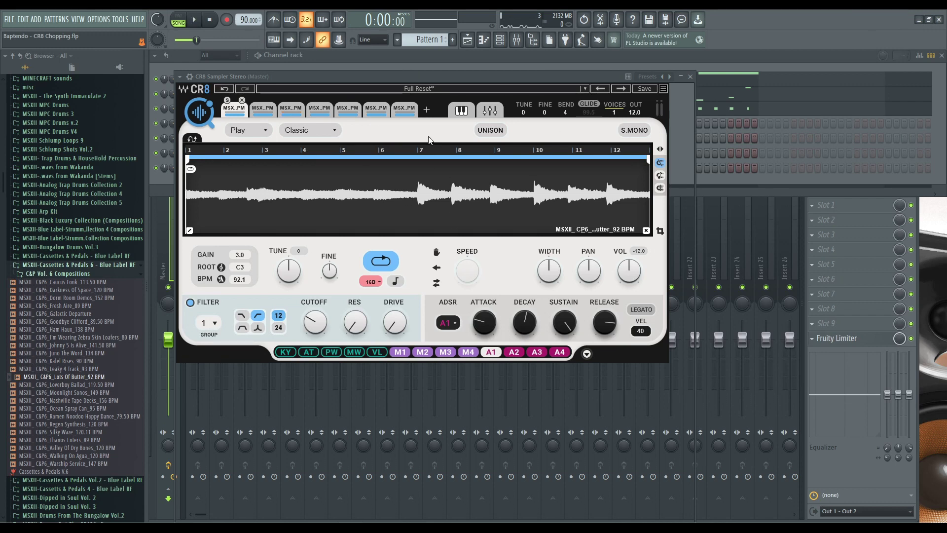
left_click(587, 354)
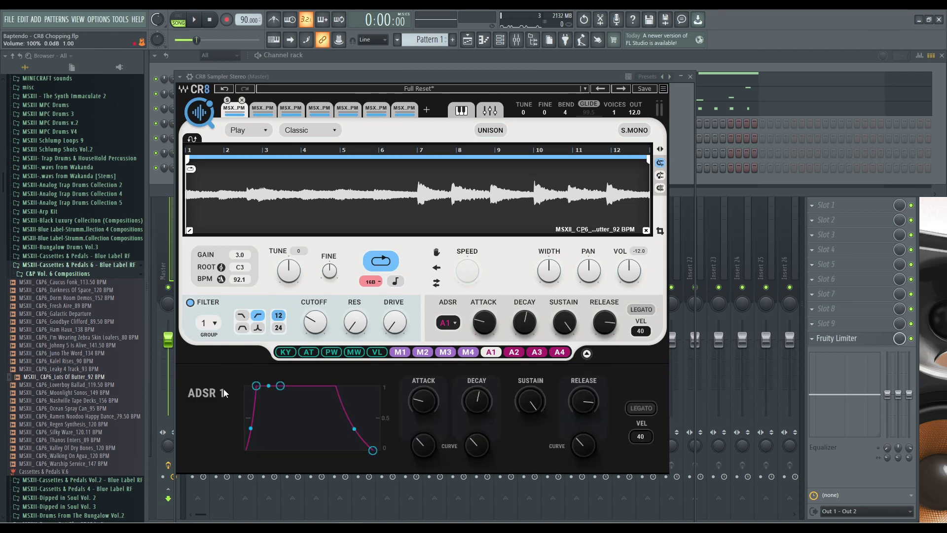
left_click(468, 352)
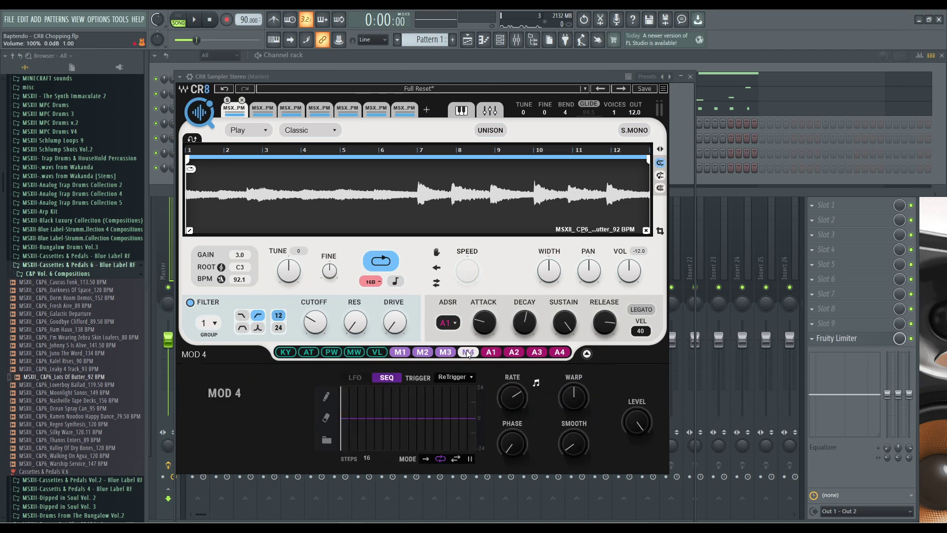
left_click(449, 352)
left_click(422, 352)
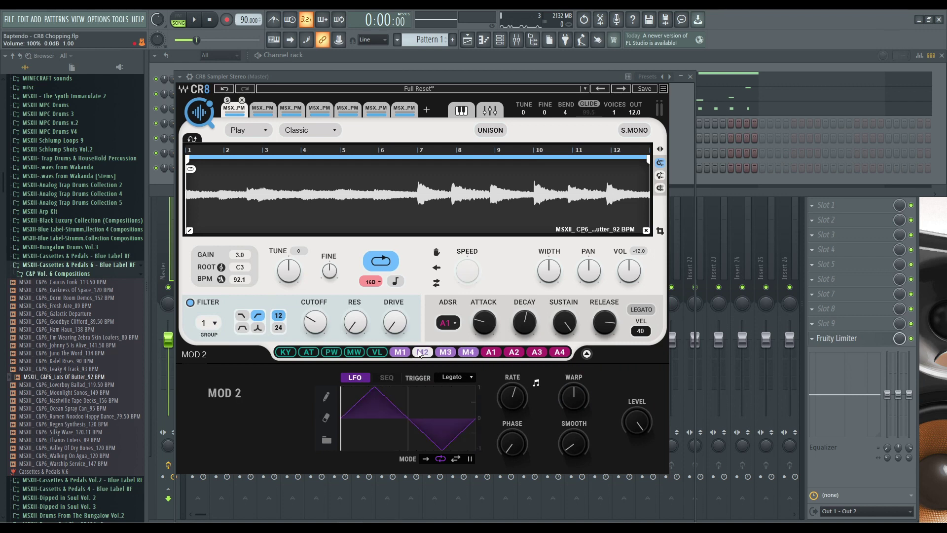
left_click(401, 352)
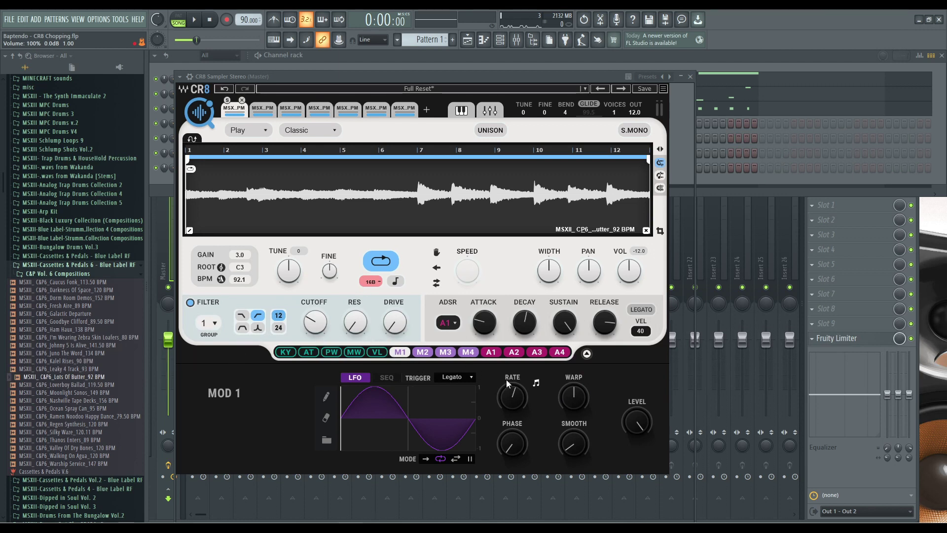
Route mod 1 to filter cutoff with depth 24 and set its rate to 1/4D
left_click_drag(404, 352, 302, 340)
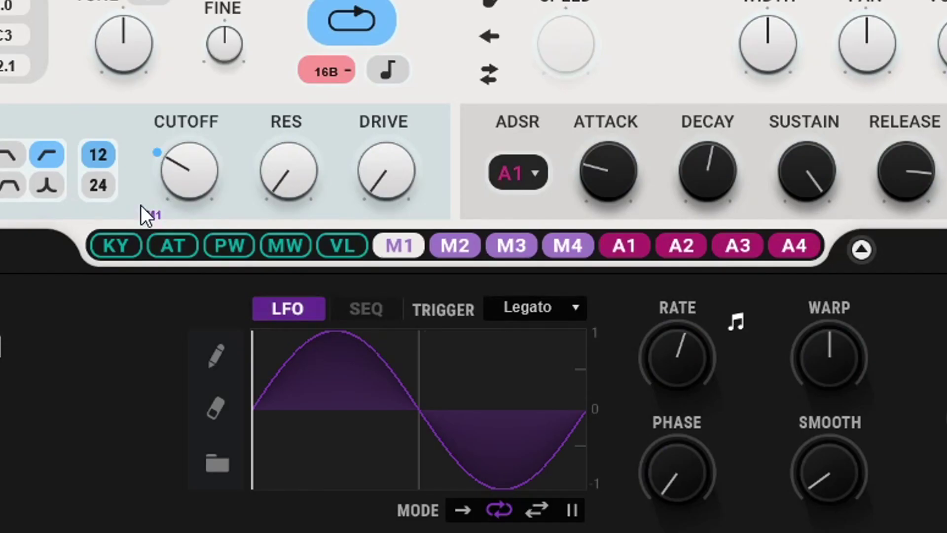
mouse_move(298, 336)
left_click_drag(146, 207, 147, 111)
left_click(680, 371)
left_click_drag(679, 371, 679, 401)
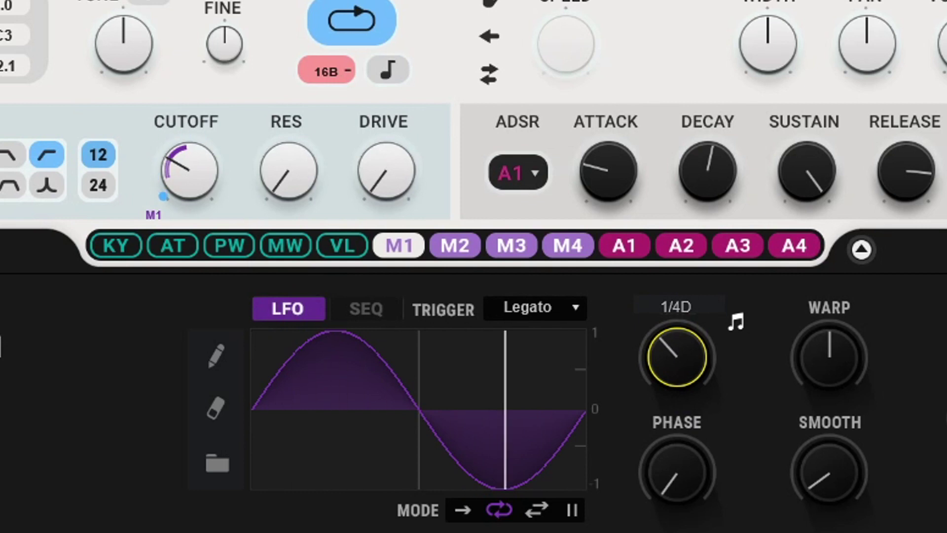